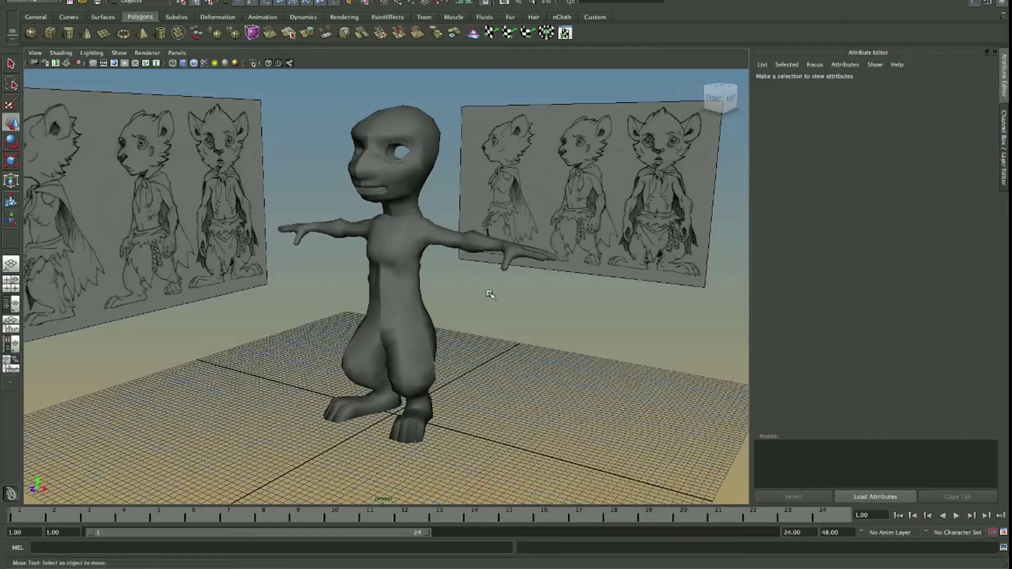
Orbit around the rat, trying the torso-and-arm mesh before selecting the leg mesh
alt+drag(631, 214, 605, 231)
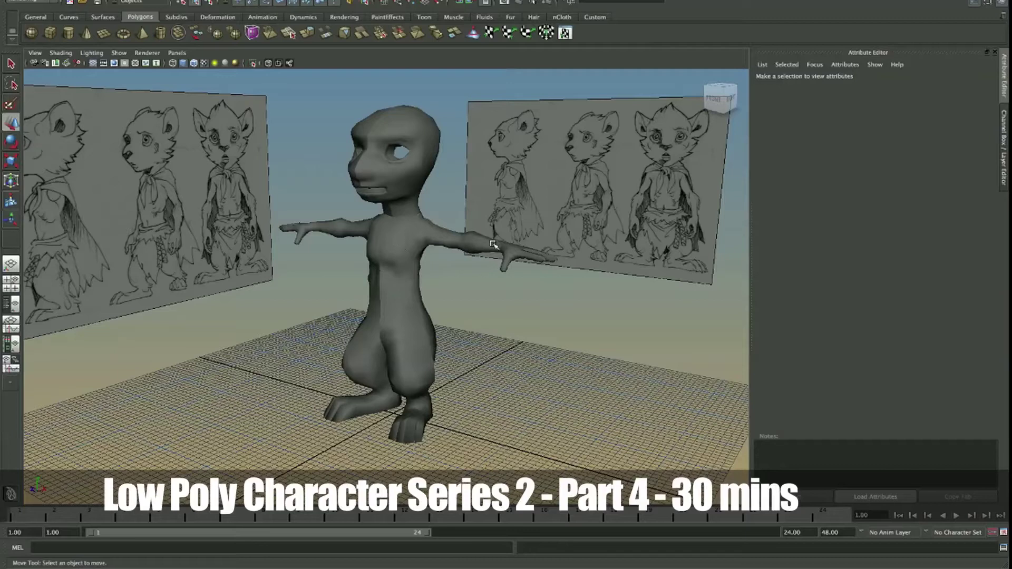
alt+drag(420, 245, 458, 268)
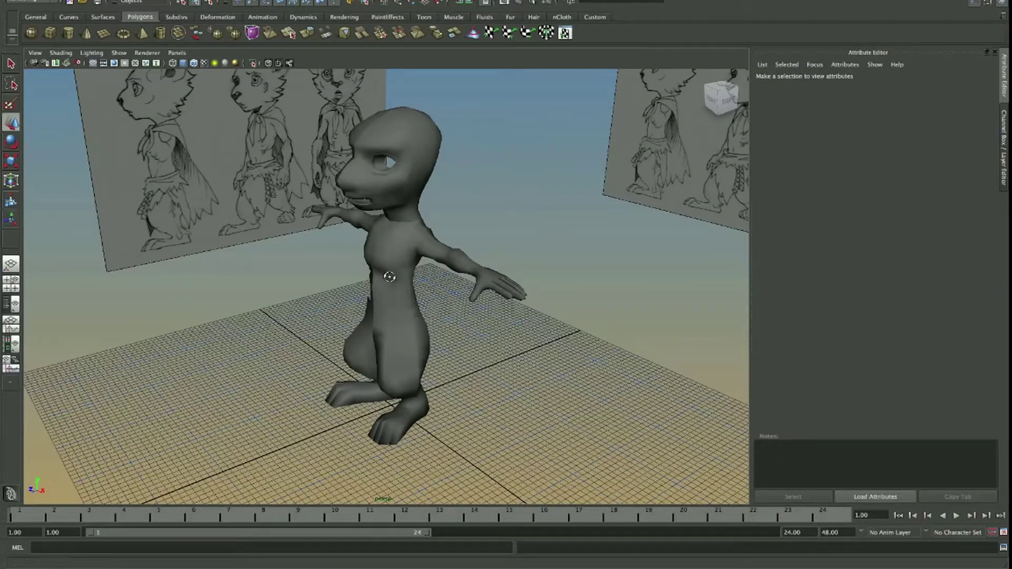
alt+drag(389, 276, 500, 271)
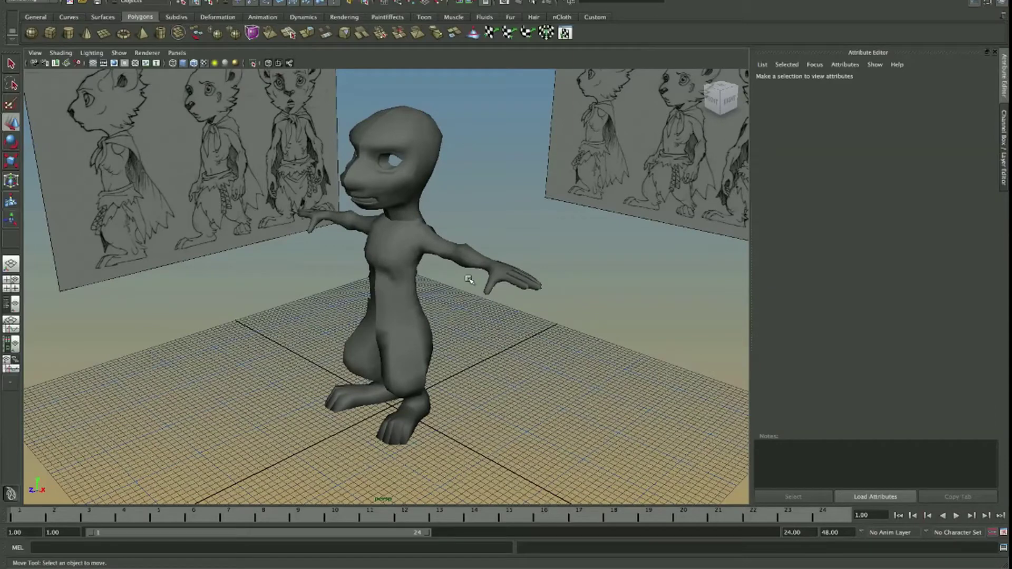
click(501, 271)
mouse_move(360, 314)
alt+mouse_down()
mouse_move(481, 317)
mouse_move(419, 254)
alt+mouse_up()
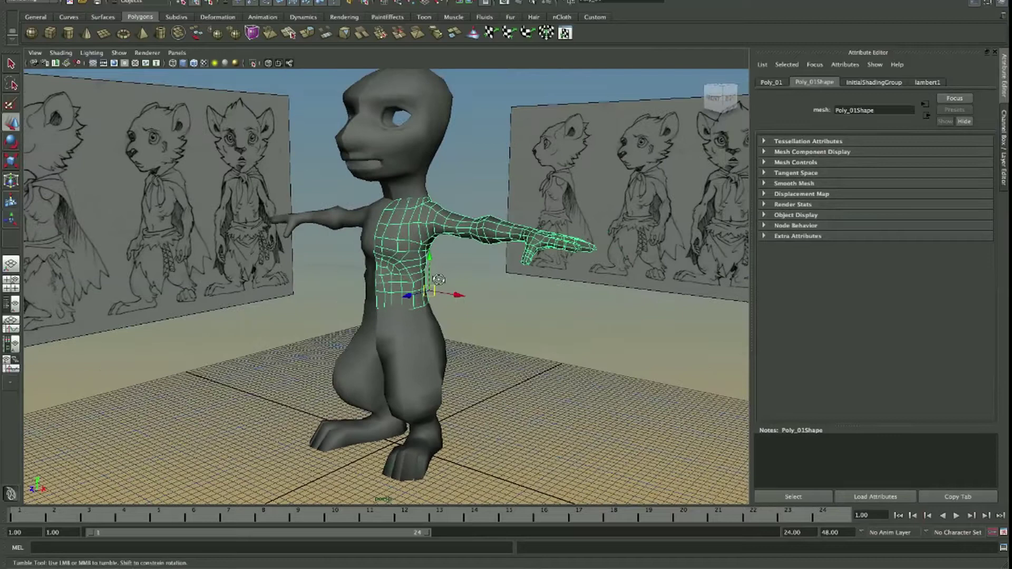
click(419, 255)
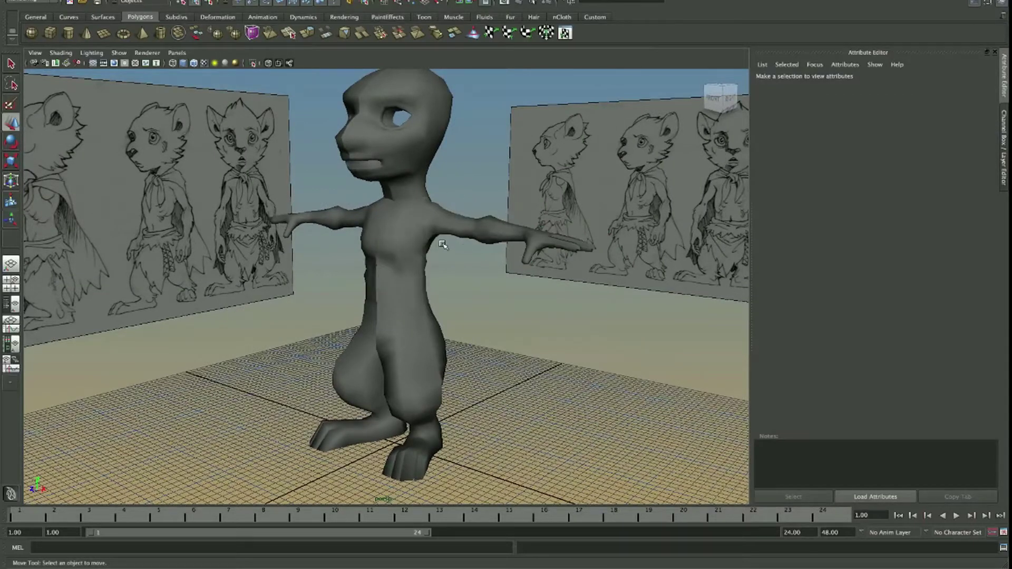
click(438, 352)
mouse_move(459, 344)
alt+mouse_down()
mouse_move(431, 340)
mouse_move(417, 312)
alt+mouse_up()
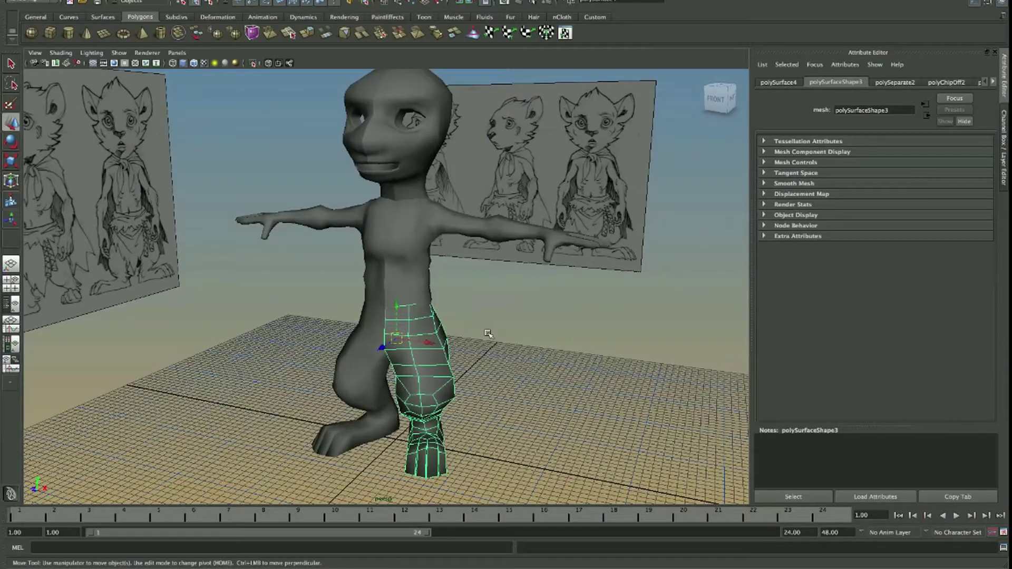
Compare with the reference sketch, then frame the character's legs in a three-quarter view
mouse_move(223, 274)
alt+mouse_down()
mouse_move(346, 319)
mouse_move(249, 226)
alt+mouse_up()
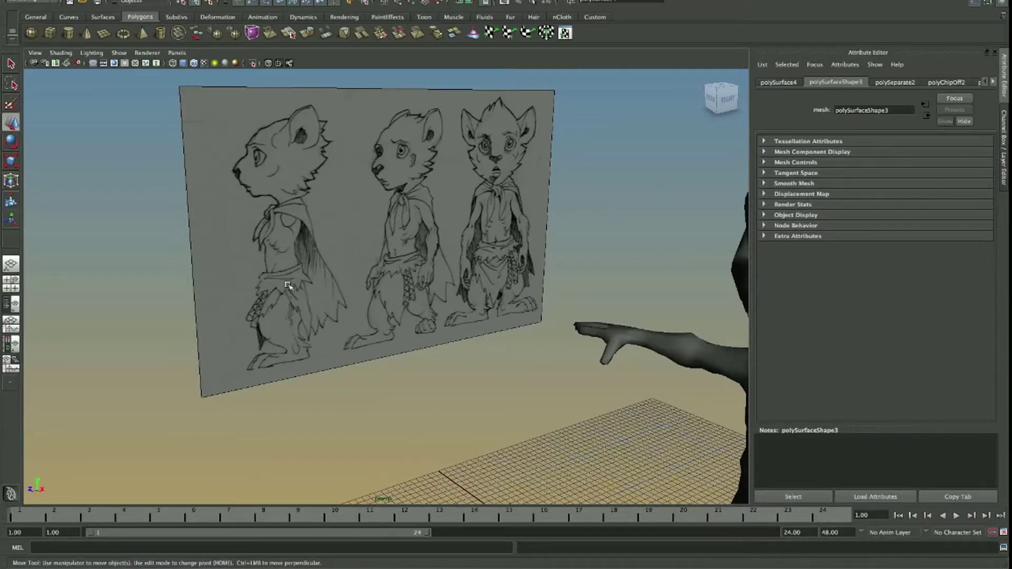
alt+drag(345, 337, 396, 242)
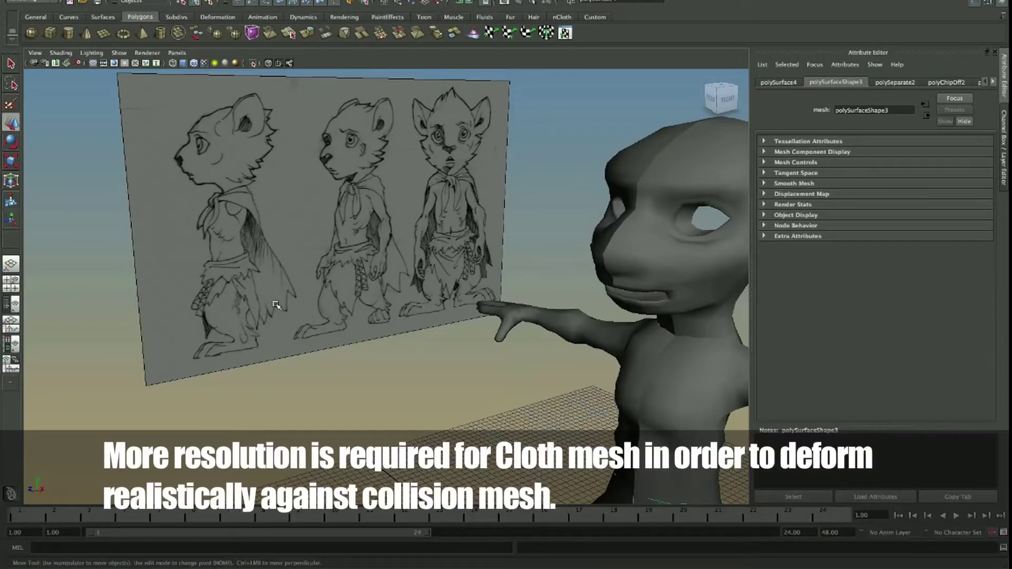
mouse_move(690, 387)
alt+mouse_down()
mouse_move(346, 272)
mouse_move(309, 244)
mouse_move(227, 249)
alt+mouse_up()
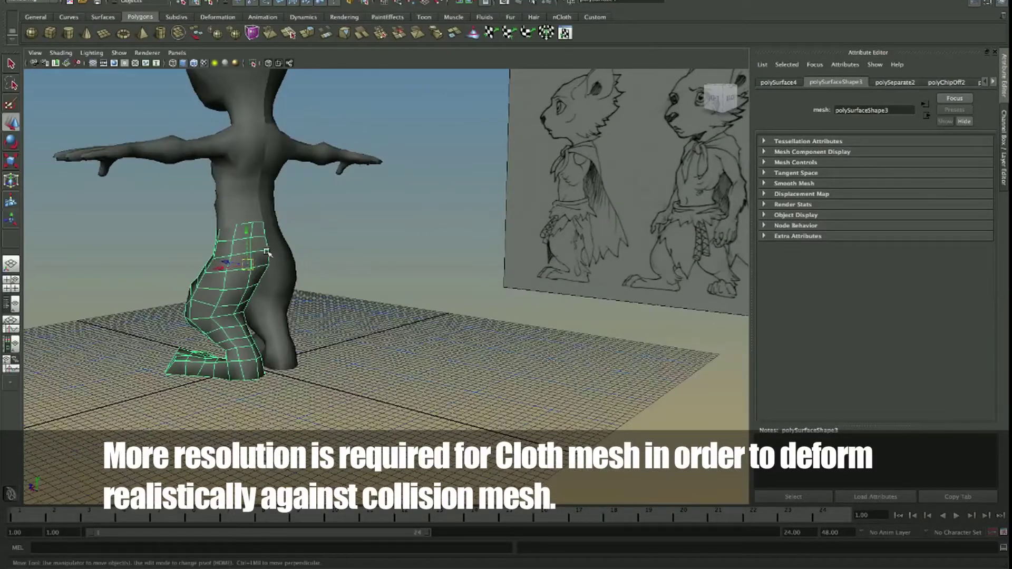
alt+drag(318, 258, 426, 253)
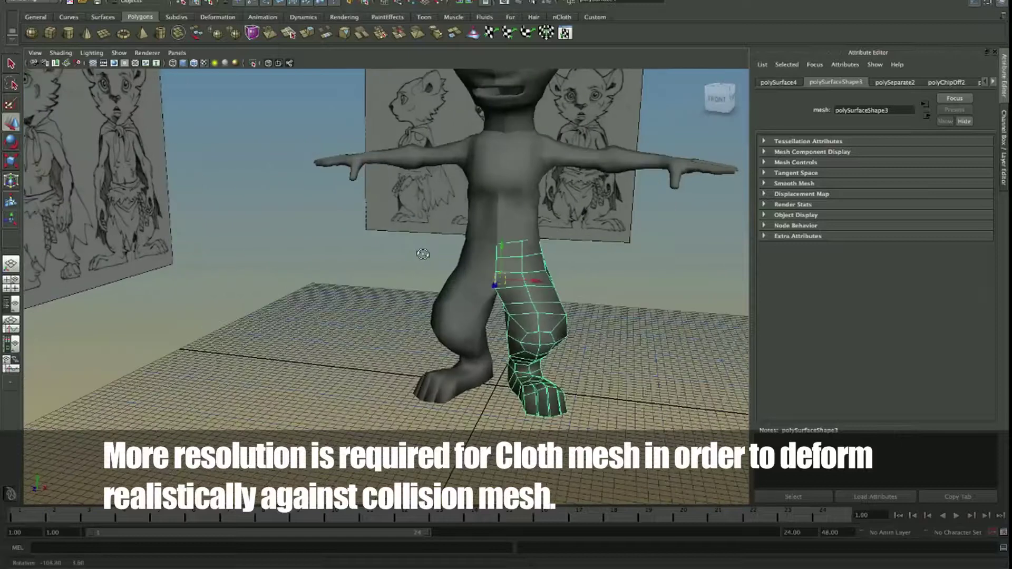
alt+middle_drag(340, 187, 466, 242)
mouse_move(466, 242)
alt+mouse_down()
mouse_move(501, 278)
mouse_move(473, 277)
mouse_move(440, 319)
alt+mouse_up()
scroll(593, 340, down, 5)
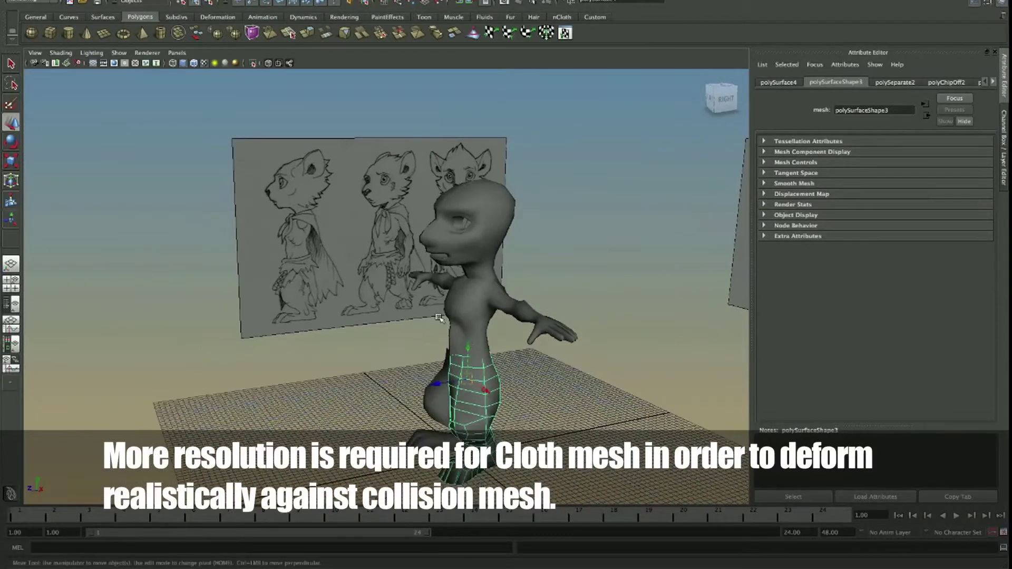
Select the lower-body leg mesh and move in close on the hips from the front
click(544, 402)
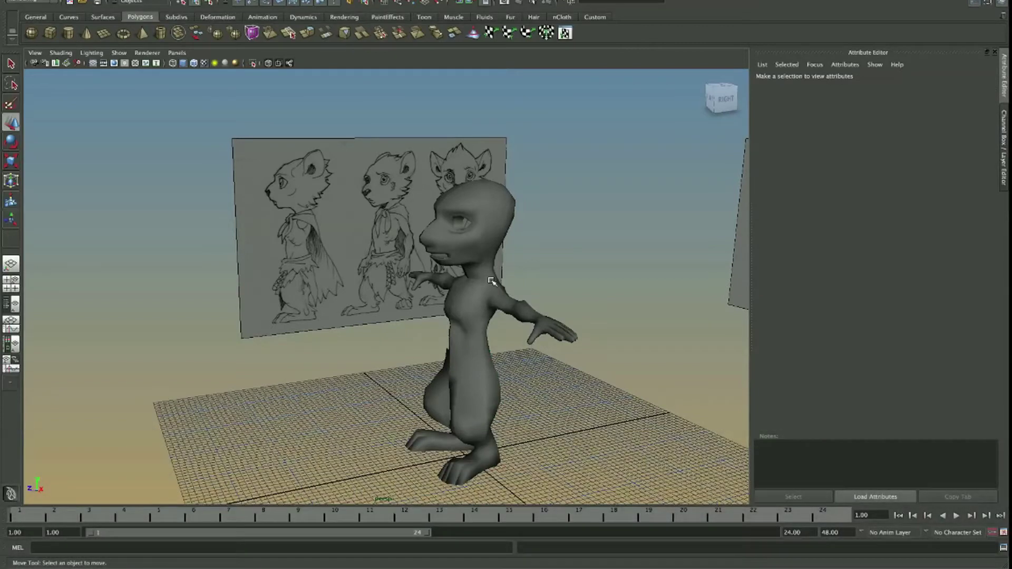
click(477, 311)
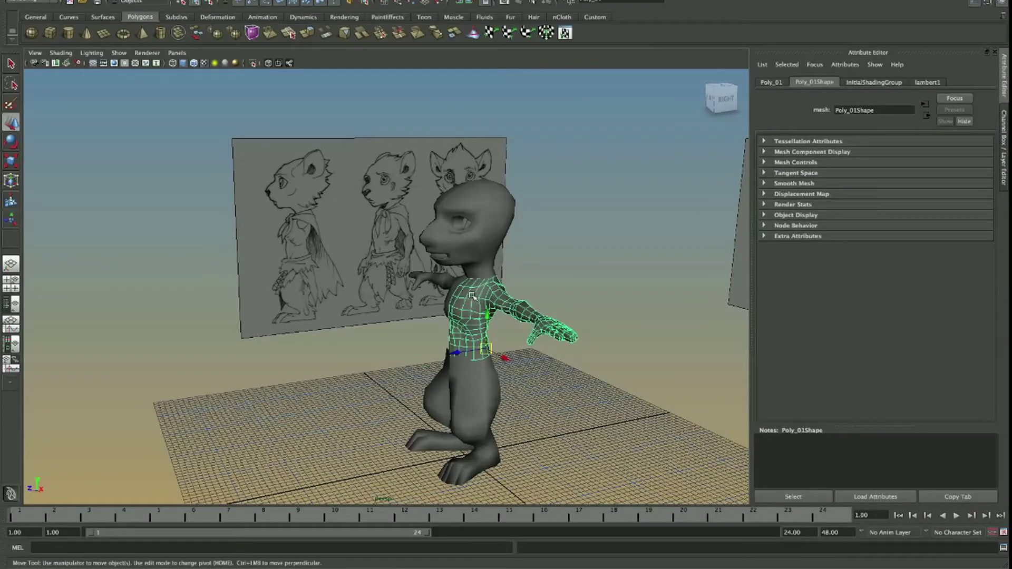
alt+drag(535, 310, 528, 356)
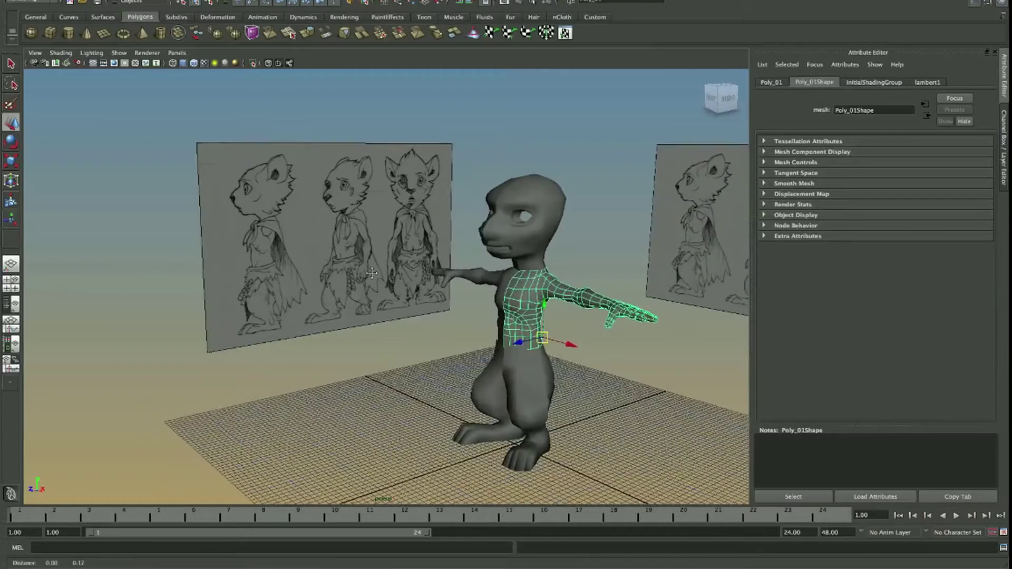
click(569, 418)
mouse_move(569, 418)
alt+right_down()
mouse_move(472, 318)
mouse_move(425, 248)
alt+right_up()
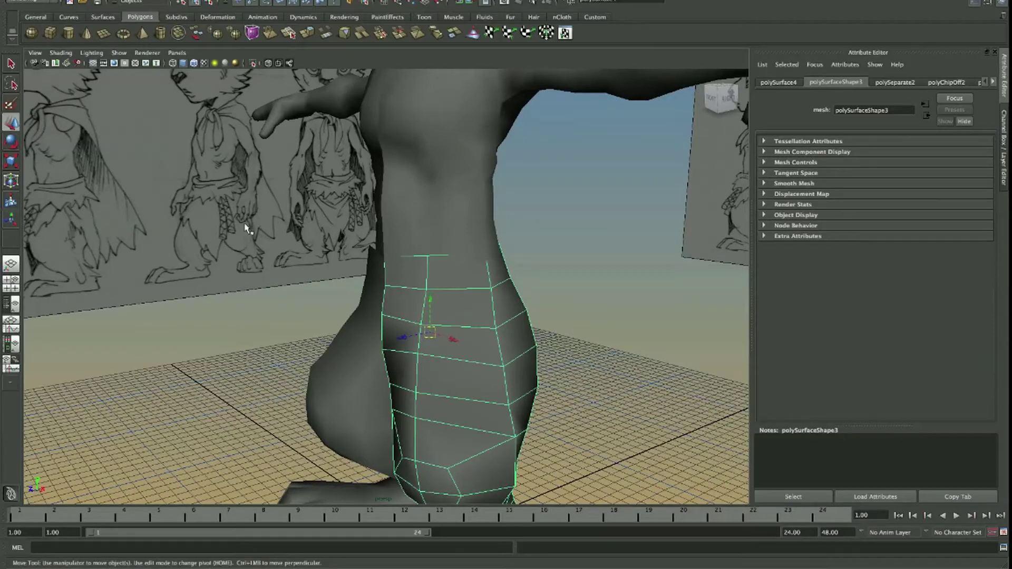
alt+drag(373, 285, 237, 145)
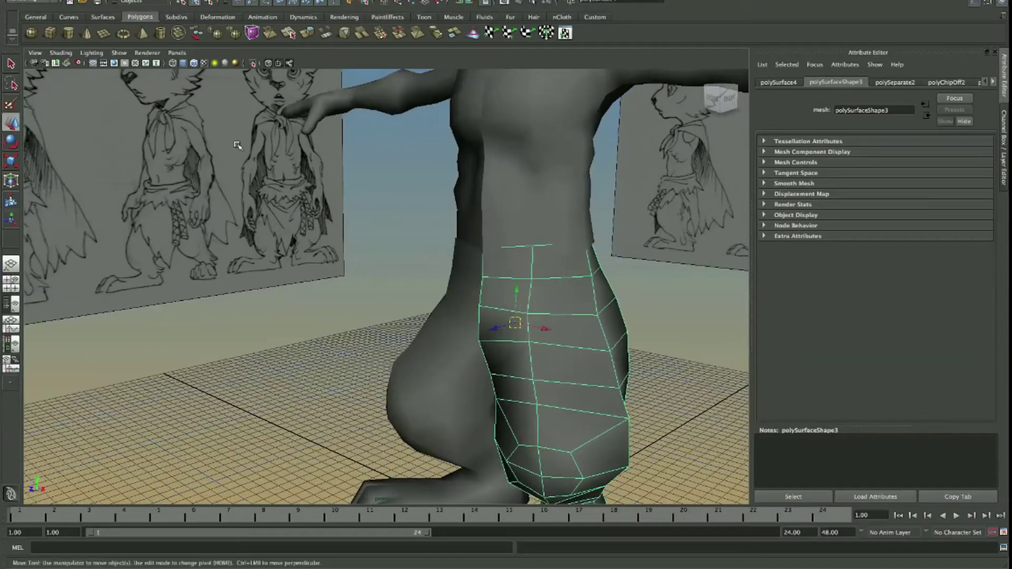
alt+drag(500, 260, 458, 263)
Select the waist face loop on the leg mesh and Duplicate Face it into a separate strip
key(F11)
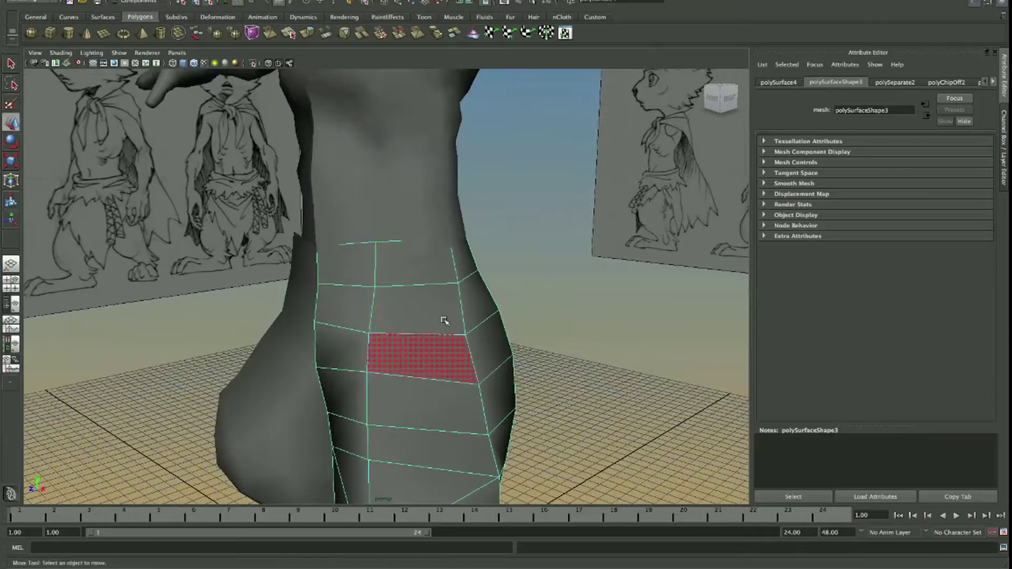
double_click(372, 275)
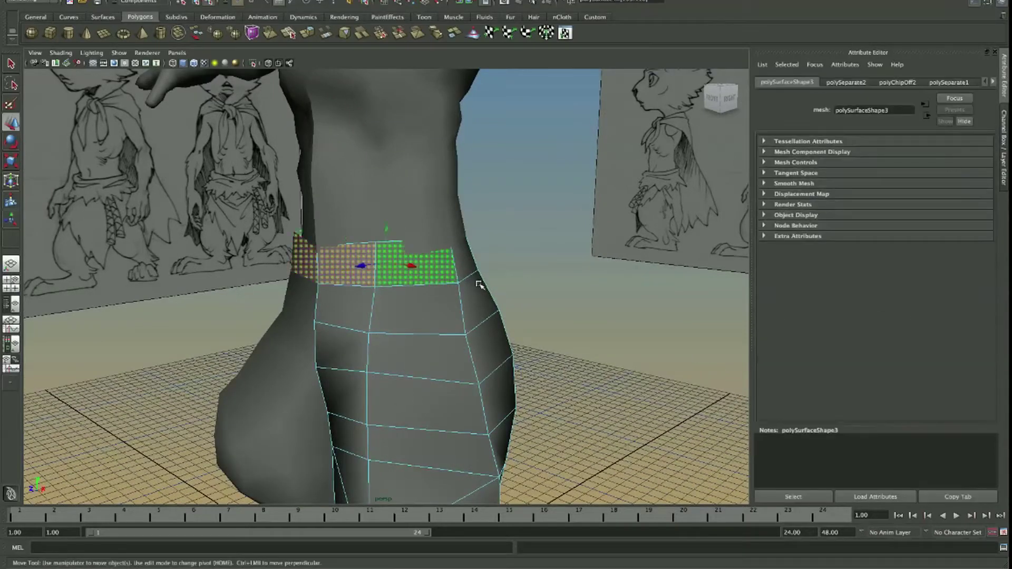
alt+middle_drag(372, 274, 272, 263)
mouse_move(273, 263)
alt+mouse_down()
mouse_move(621, 256)
mouse_move(459, 264)
mouse_move(398, 297)
alt+mouse_up()
alt+drag(492, 289, 411, 274)
alt+right_drag(411, 274, 399, 235)
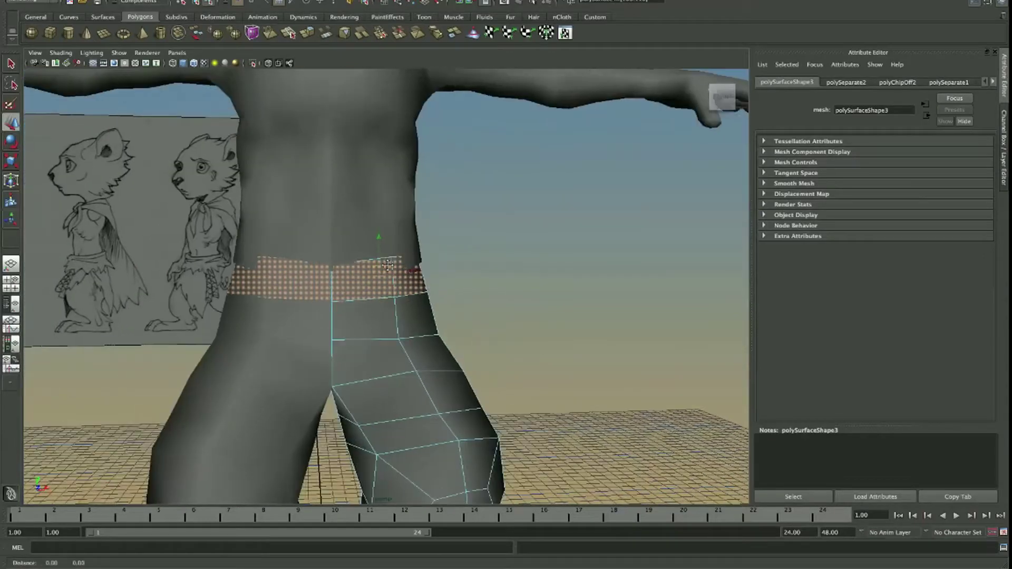
alt+drag(399, 235, 369, 255)
shift+right_click(369, 255)
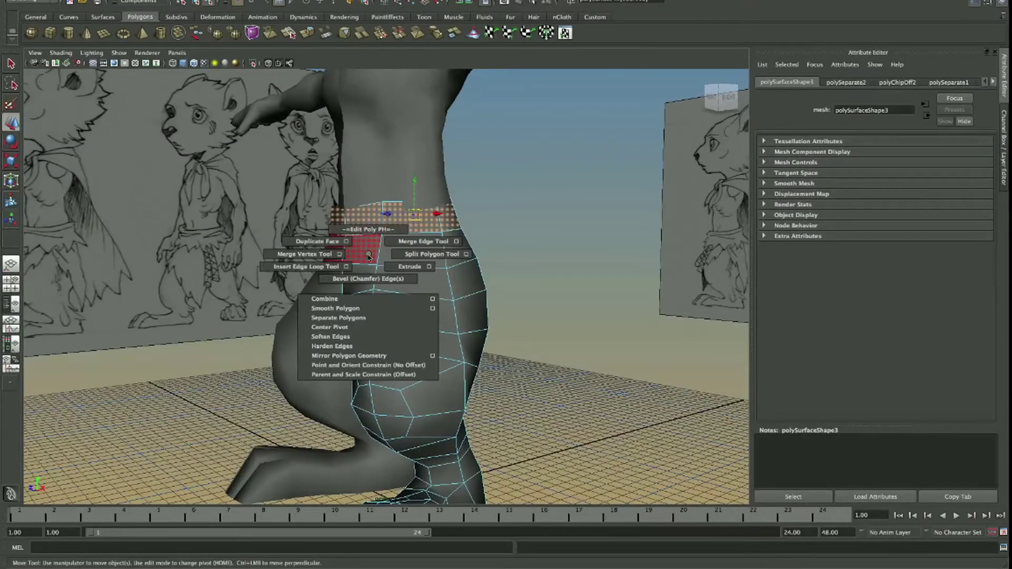
click(343, 244)
Clear the selection and select the new waist strip on the shaded model
alt+drag(342, 245, 263, 320)
click(288, 311)
alt+right_drag(288, 311, 255, 316)
mouse_move(255, 317)
alt+mouse_down()
mouse_move(371, 289)
mouse_move(350, 248)
mouse_move(334, 251)
mouse_move(400, 296)
mouse_move(449, 354)
mouse_move(435, 238)
alt+mouse_up()
click(350, 248)
click(383, 256)
Reselect the waist strip, undoing an accidental leg selection and an accidental move
alt+drag(409, 272, 346, 242)
click(346, 242)
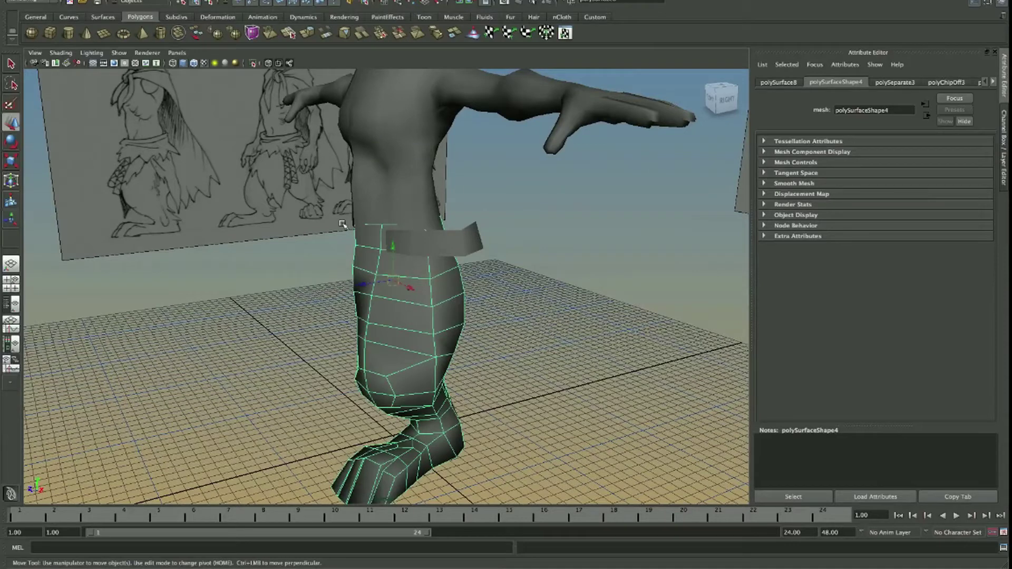
click(471, 245)
mouse_move(489, 243)
alt+mouse_down()
mouse_move(400, 247)
mouse_move(458, 245)
mouse_move(449, 267)
alt+mouse_up()
key(ctrl+z)
click(473, 245)
key(ctrl+z)
Mirror Duplicate the leg mesh to create the second leg
click(418, 330)
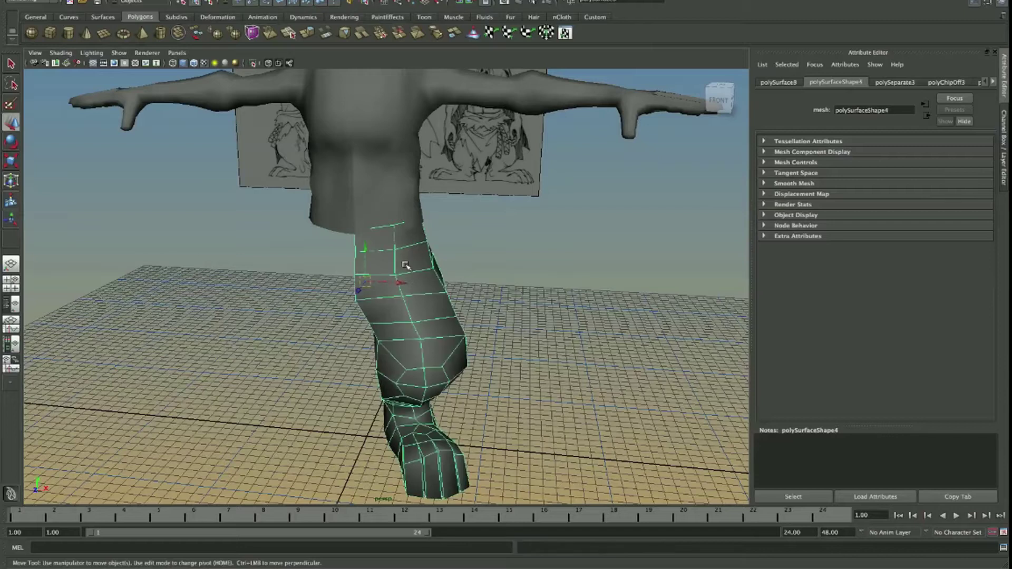
right_click(406, 266)
click(451, 277)
Select the mirrored leg and preview it with smooth shading from the side
click(373, 233)
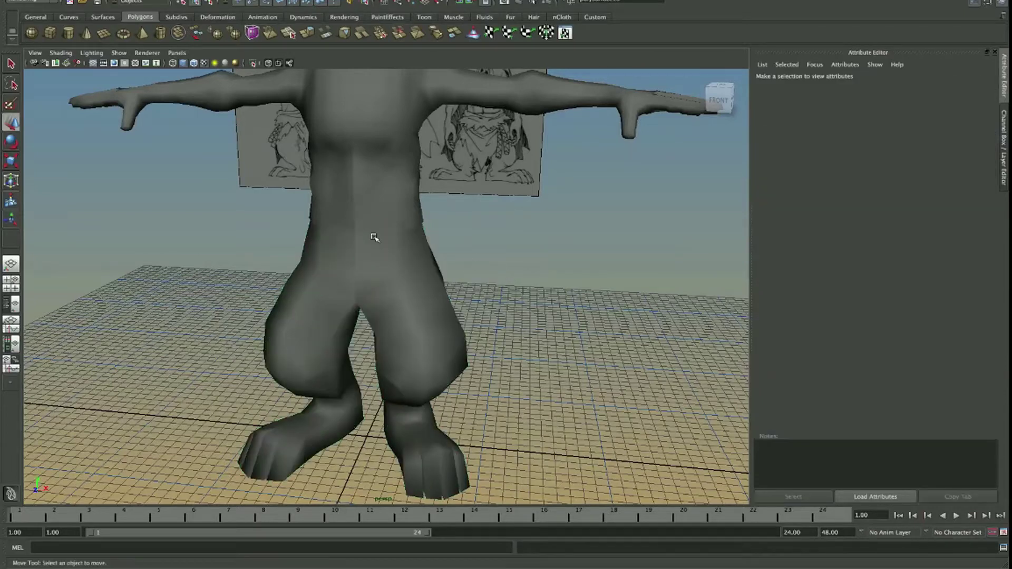
alt+drag(391, 235, 424, 250)
key(3)
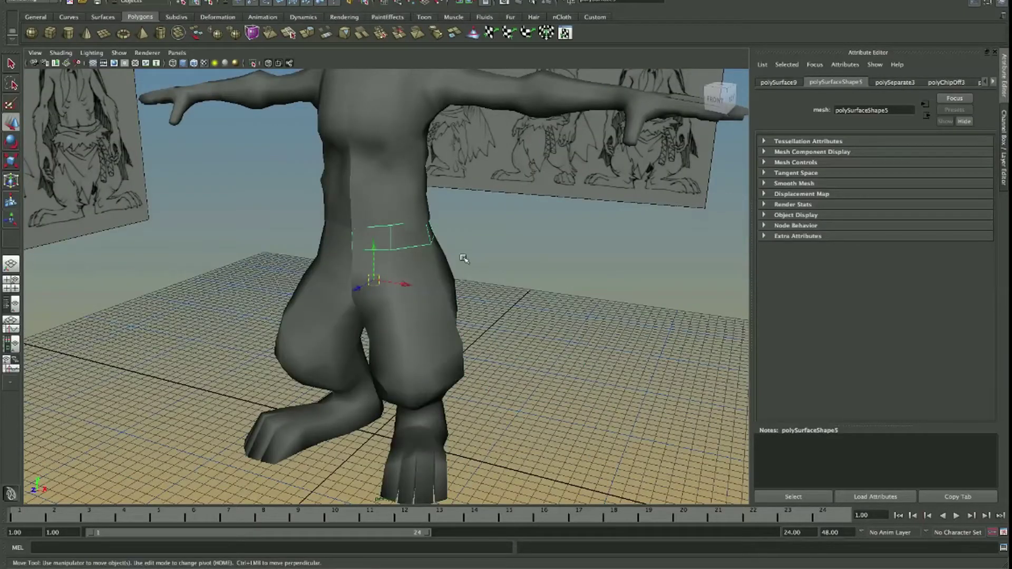
key(ctrl+z)
alt+drag(506, 257, 406, 244)
scroll(484, 218, up, 5)
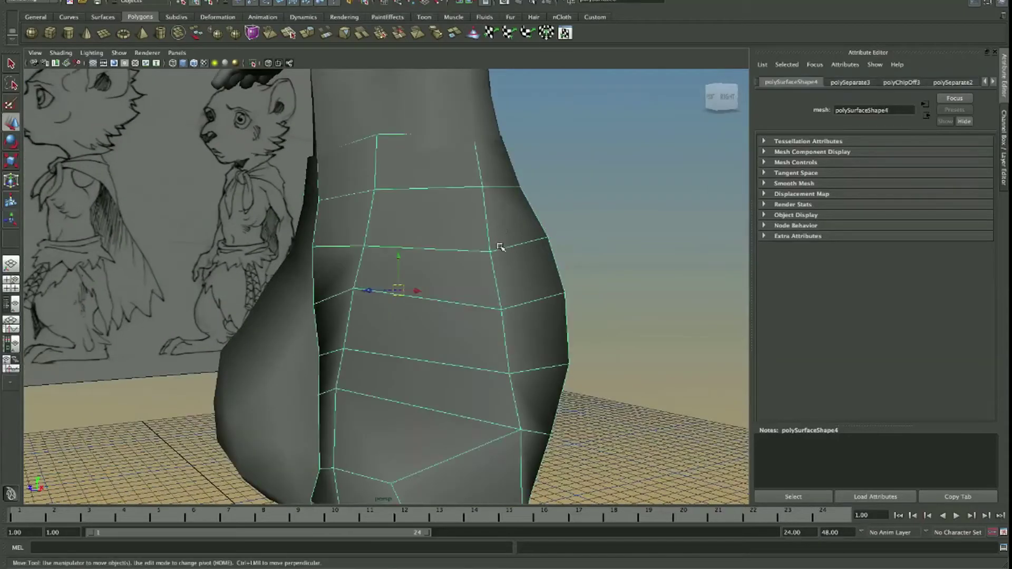
Select the waist strip and other leg, then frame the torso and legs from the front
shift+click(464, 188)
mouse_move(464, 188)
alt+mouse_down()
mouse_move(309, 200)
mouse_move(432, 228)
alt+mouse_up()
click(432, 229)
key(f)
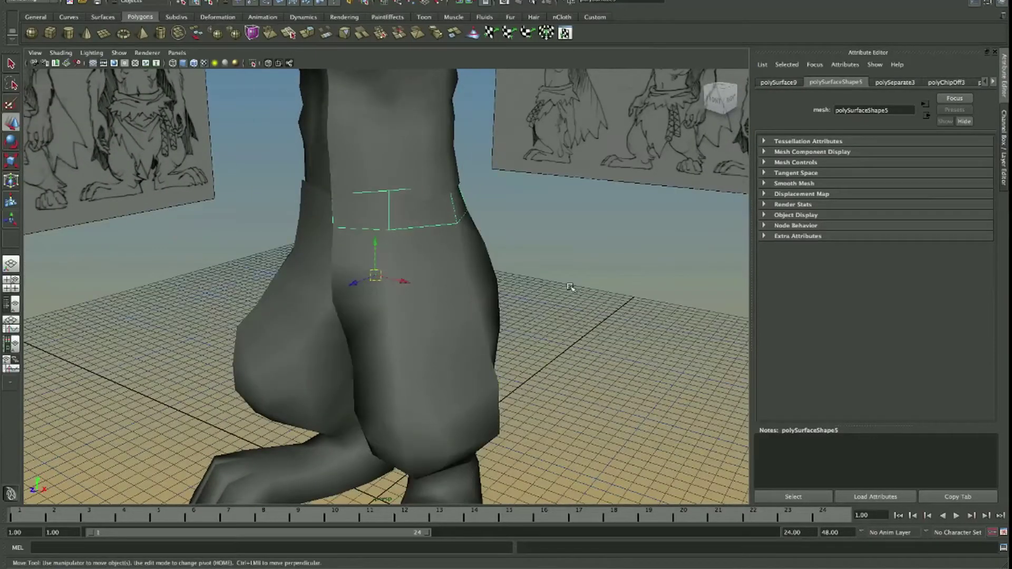
alt+right_drag(569, 282, 492, 242)
mouse_move(493, 242)
alt+mouse_down()
mouse_move(413, 306)
mouse_move(444, 295)
alt+mouse_up()
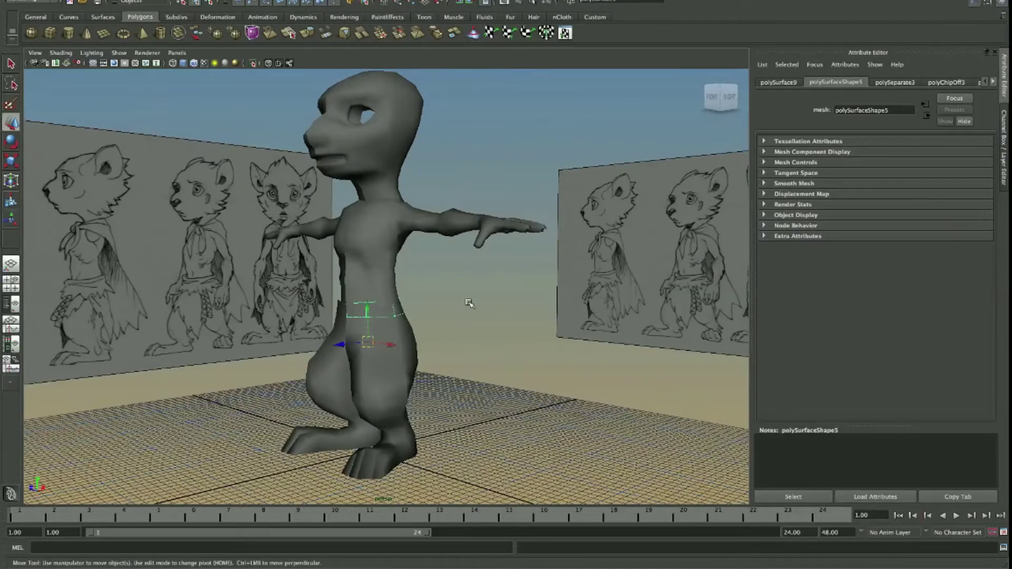
alt+drag(469, 304, 289, 314)
mouse_move(289, 314)
alt+right_down()
mouse_move(376, 276)
mouse_move(377, 259)
alt+right_up()
Extrude the waist strip's edge loop and pull it out into a flared flap
key(F11)
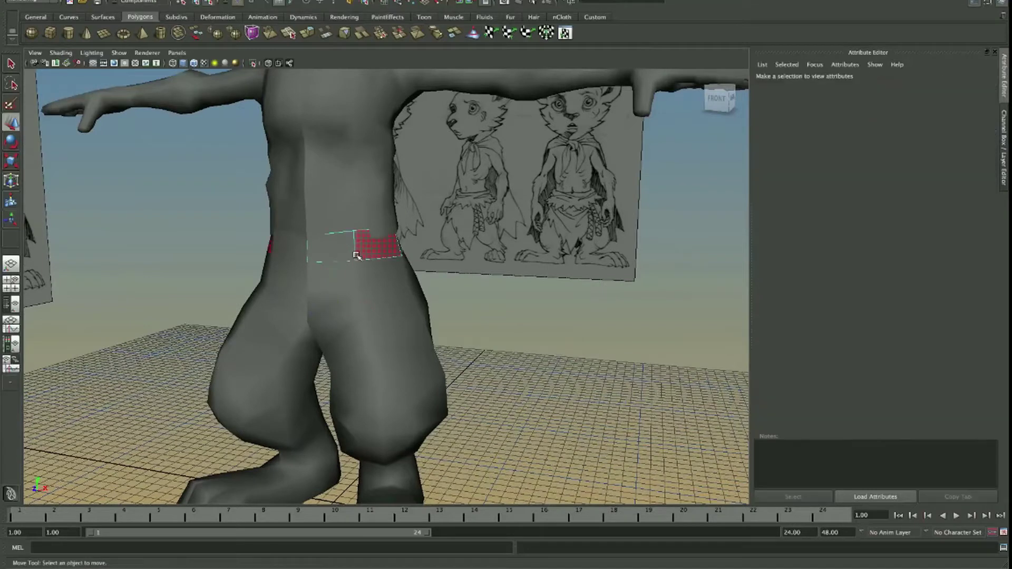
right_click(333, 257)
click(338, 234)
double_click(334, 262)
mouse_move(485, 258)
alt+mouse_down()
mouse_move(410, 240)
mouse_move(465, 242)
mouse_move(458, 258)
mouse_move(435, 264)
alt+mouse_up()
shift+right_drag(436, 264, 422, 268)
mouse_move(422, 269)
alt+mouse_down()
mouse_move(401, 264)
mouse_move(362, 316)
mouse_move(432, 316)
alt+mouse_up()
Inspect the flap in wireframe and shaded display and soften its edges
shift+right_drag(463, 358, 472, 367)
key(4)
mouse_move(472, 368)
alt+mouse_down()
mouse_move(314, 362)
mouse_move(351, 355)
mouse_move(409, 397)
mouse_move(226, 311)
mouse_move(369, 317)
alt+mouse_up()
key(5)
key(4)
key(5)
key(4)
key(5)
key(w)
key(4)
Extrude the flap's bottom edge loop downward in side view, shaping it to the sketch
key(F8)
drag(546, 379, 507, 405)
key(ctrl+e)
alt+middle_drag(461, 342, 513, 263)
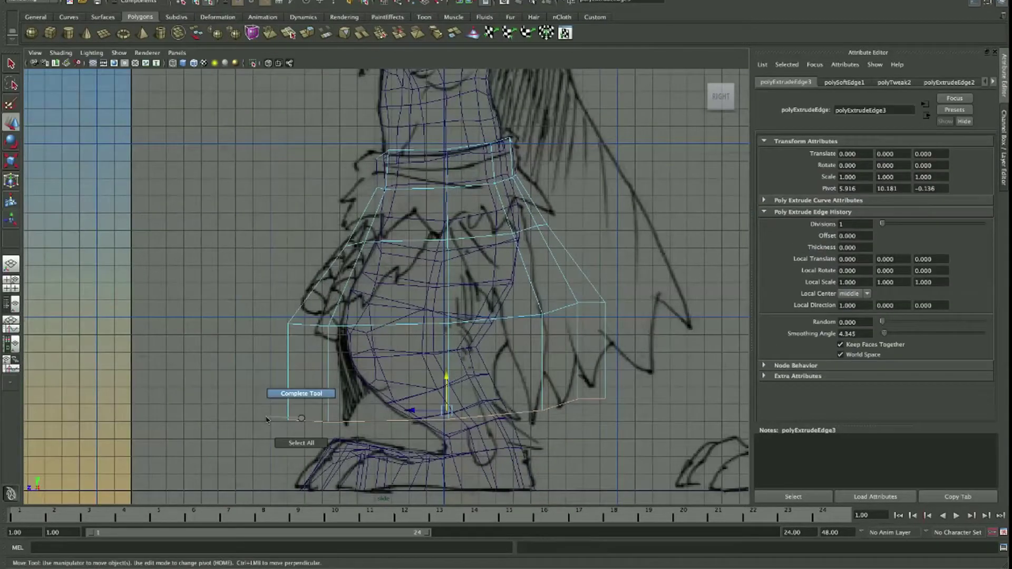
drag(264, 400, 350, 368)
key(F8)
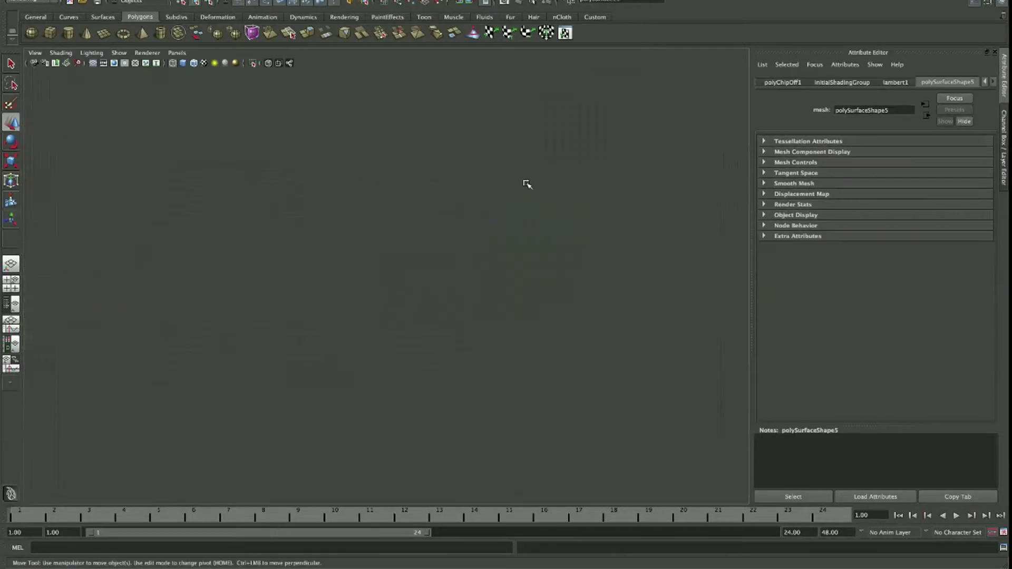
Select the body mesh and pick the ring of components around the neck
click(536, 355)
alt+drag(536, 354, 401, 309)
right_drag(401, 310, 406, 287)
mouse_move(406, 287)
alt+mouse_down()
mouse_move(452, 260)
mouse_move(463, 302)
mouse_move(401, 337)
alt+mouse_up()
click(452, 260)
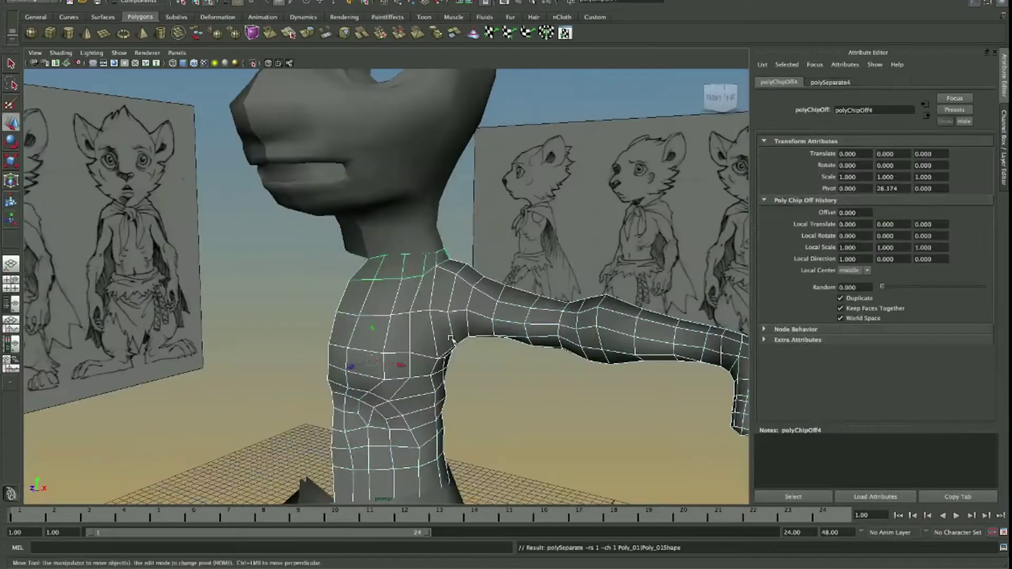
right_drag(401, 337, 400, 268)
alt+drag(401, 268, 411, 275)
click(410, 274)
right_drag(411, 275, 416, 271)
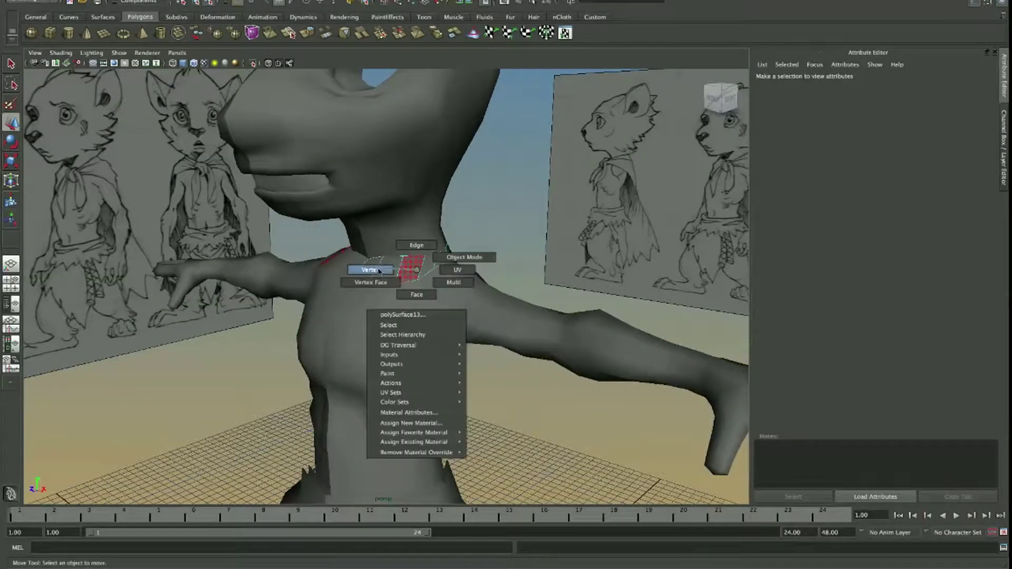
Toggle wireframe and shaded display to inspect the neck ring against the reference sketch
key(4)
mouse_move(416, 271)
alt+mouse_down()
mouse_move(449, 308)
mouse_move(439, 296)
mouse_move(327, 317)
mouse_move(433, 397)
alt+mouse_up()
key(5)
key(4)
key(5)
scroll(439, 297, up, 5)
key(4)
scroll(439, 296, down, 5)
key(5)
mouse_move(496, 392)
alt+mouse_down()
mouse_move(479, 427)
mouse_move(373, 384)
alt+mouse_up()
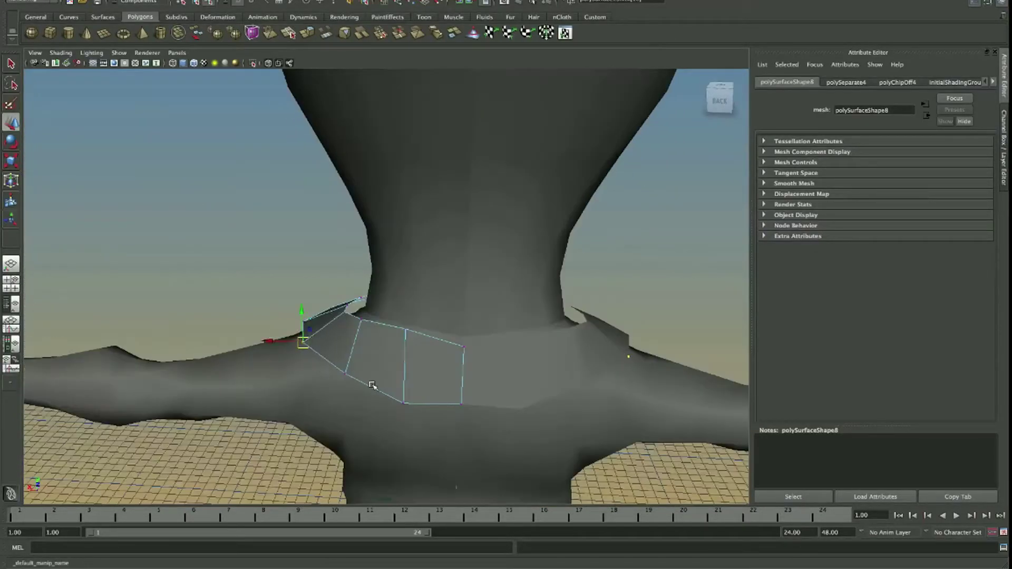
mouse_move(308, 305)
alt+mouse_down()
mouse_move(582, 314)
mouse_move(474, 337)
mouse_move(554, 337)
mouse_move(474, 337)
mouse_move(553, 369)
mouse_move(449, 444)
mouse_move(390, 437)
mouse_move(438, 411)
mouse_move(407, 337)
mouse_move(283, 264)
mouse_move(283, 290)
mouse_move(507, 324)
mouse_move(659, 368)
alt+mouse_up()
Extrude the collar edges outward twice into a flare and check all four views
key(ctrl+e)
key(w)
key(ctrl+e)
key(space)
key(space)
Stretch the extruded collar edges into a large cape and adjust a collar vertex
mouse_move(369, 369)
alt+mouse_down()
mouse_move(401, 399)
mouse_move(379, 417)
alt+mouse_up()
scroll(379, 417, up, 5)
alt+middle_drag(379, 417, 340, 456)
key(w)
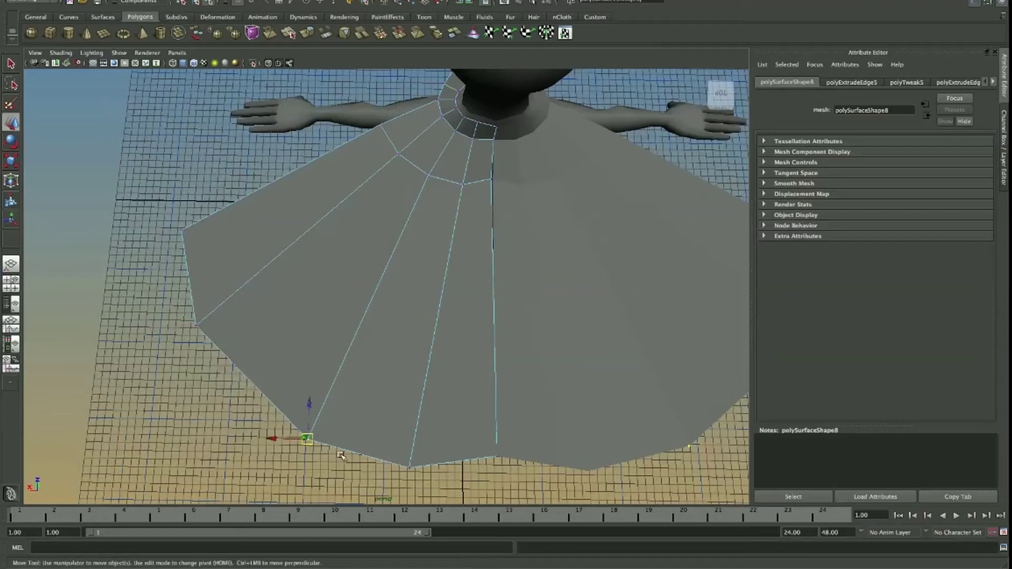
alt+drag(460, 459, 419, 245)
click(419, 245)
mouse_move(447, 174)
alt+mouse_down()
mouse_move(433, 211)
mouse_move(461, 248)
mouse_move(454, 240)
alt+mouse_up()
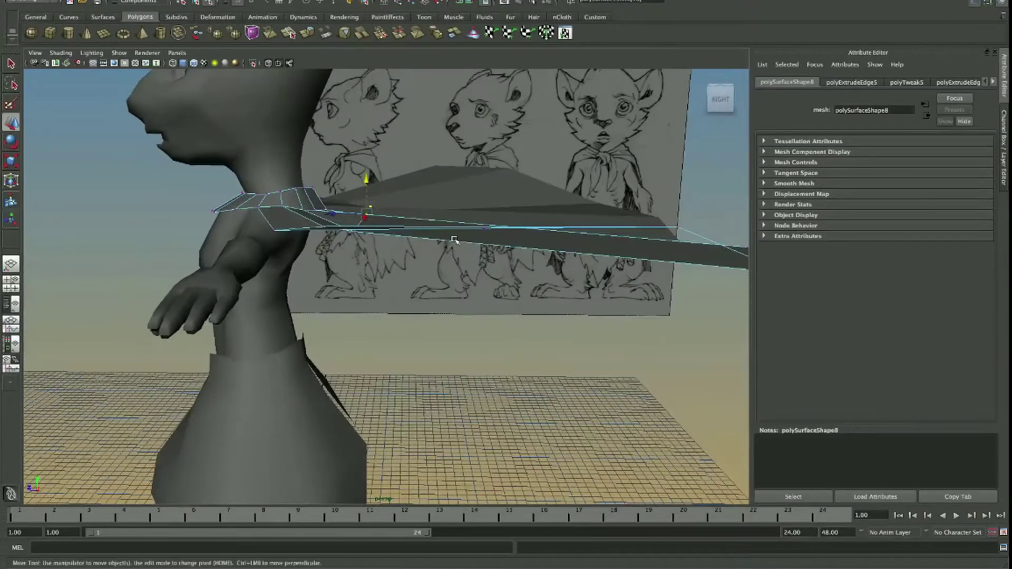
scroll(514, 256, down, 5)
Orbit around the character to check the cape shape from the side and back
mouse_move(514, 256)
alt+mouse_down()
mouse_move(281, 249)
mouse_move(451, 242)
mouse_move(354, 294)
mouse_move(468, 286)
alt+mouse_up()
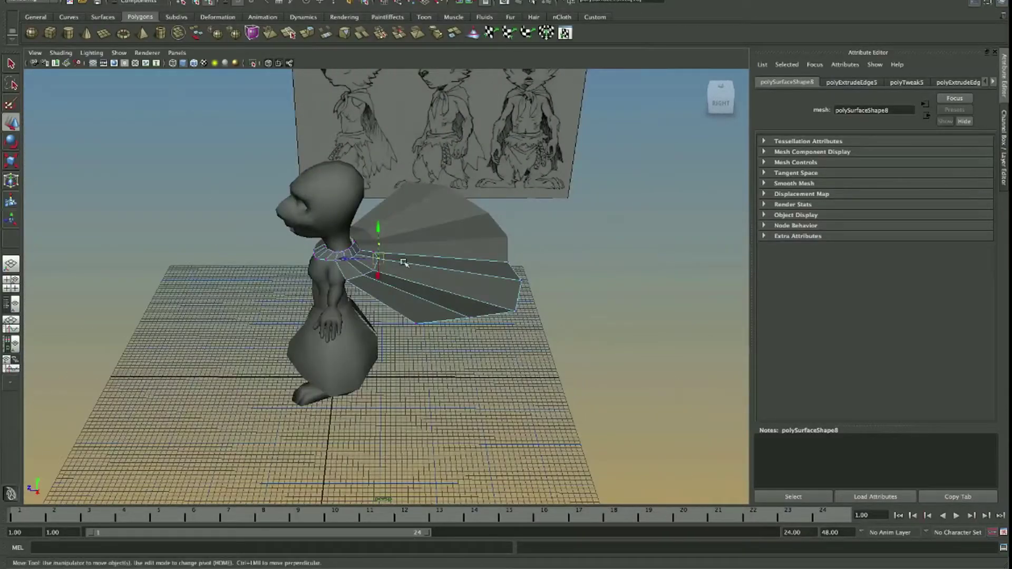
alt+drag(403, 262, 348, 274)
alt+middle_drag(348, 274, 375, 285)
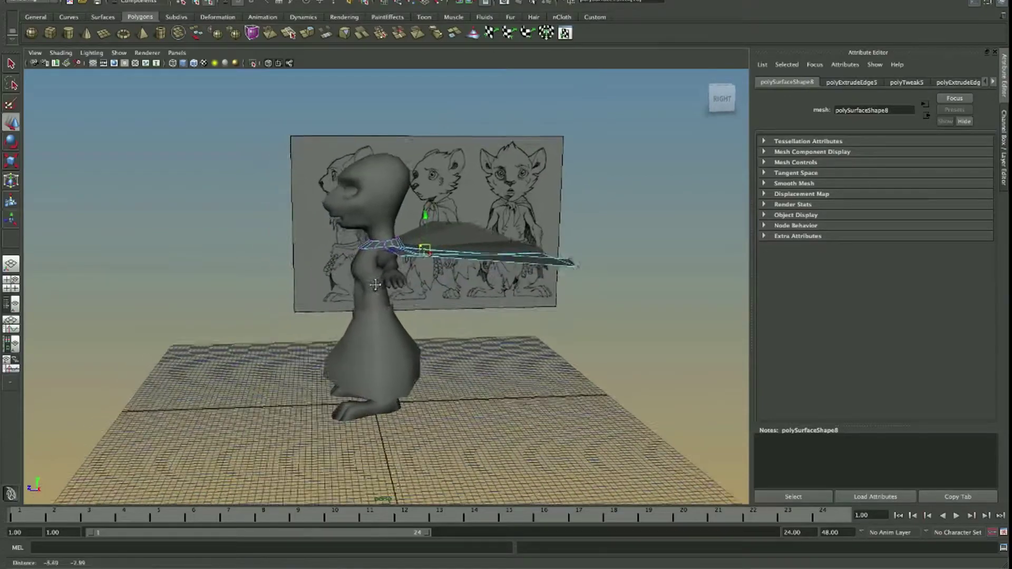
mouse_move(376, 285)
alt+mouse_down()
mouse_move(388, 270)
mouse_move(521, 253)
alt+mouse_up()
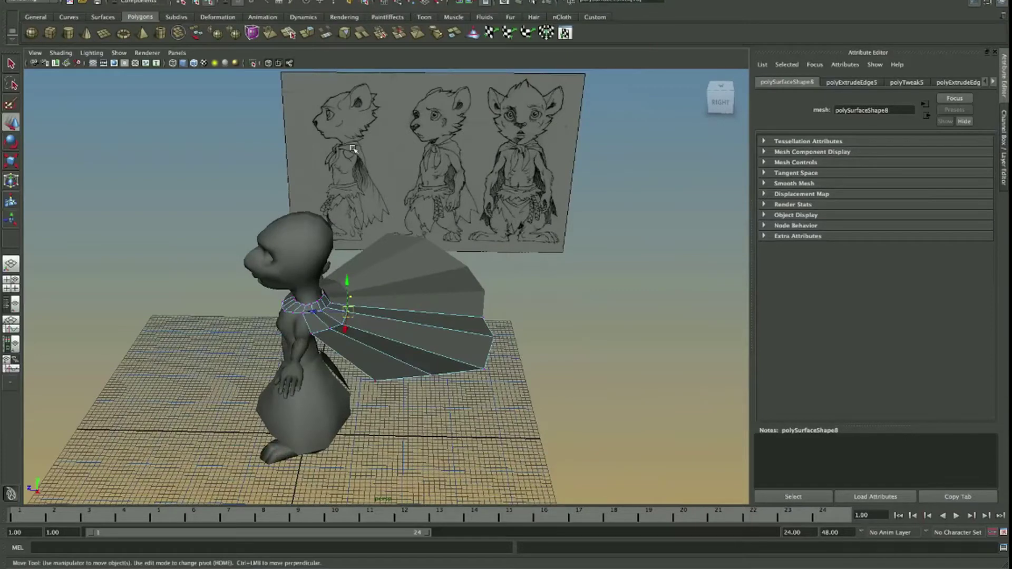
alt+drag(324, 281, 309, 325)
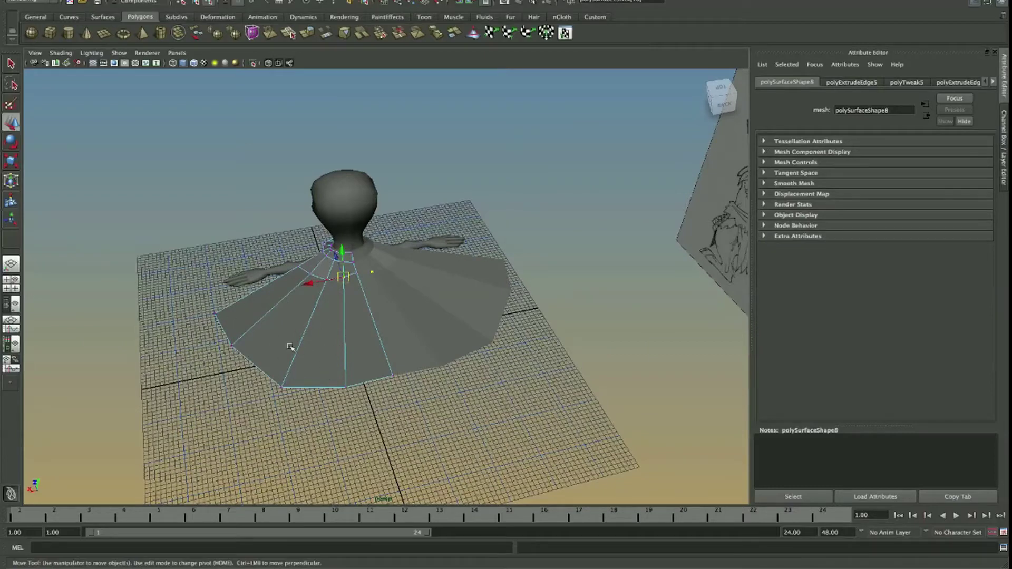
alt+drag(381, 362, 428, 287)
mouse_move(429, 286)
alt+right_down()
mouse_move(403, 280)
mouse_move(439, 321)
alt+right_up()
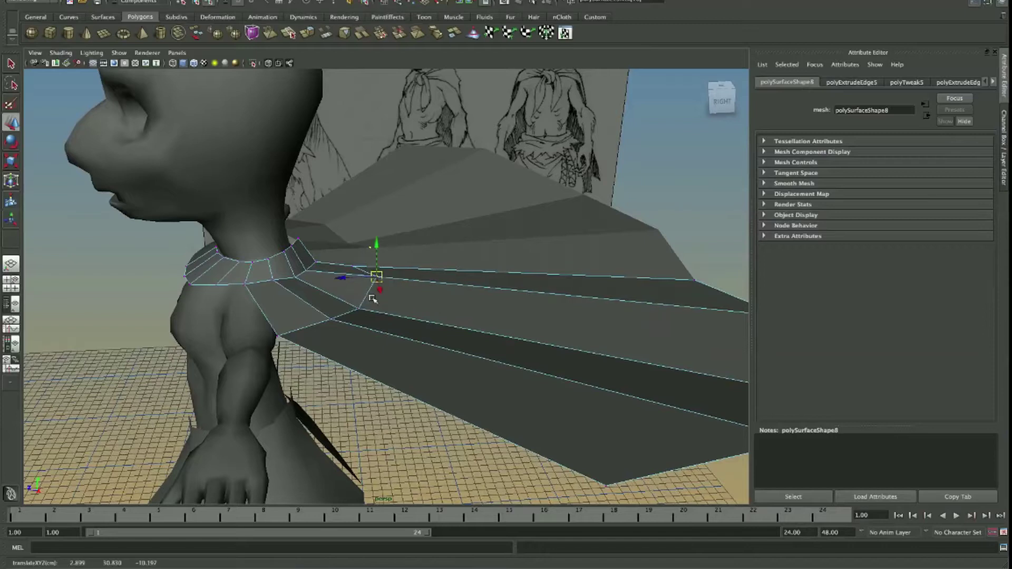
alt+drag(377, 318, 407, 321)
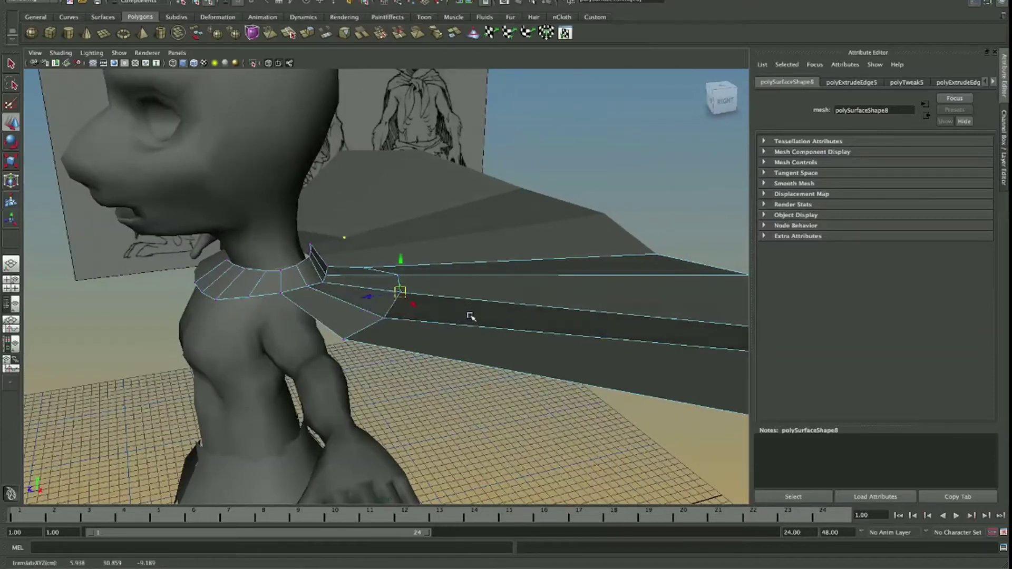
alt+drag(471, 317, 440, 304)
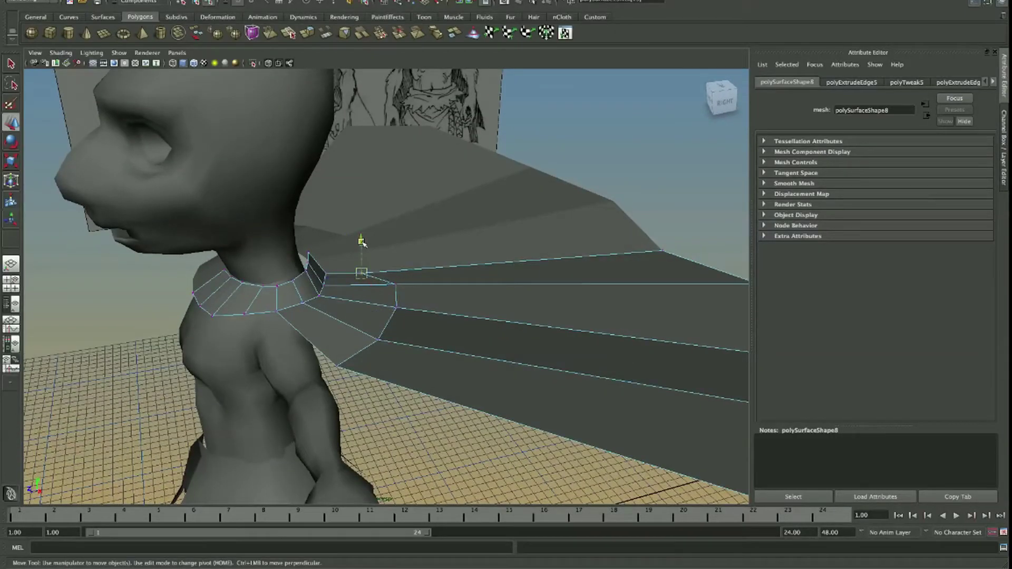
Examine the cape fan and neck ring closely from above, low angles and edge-on
alt+right_drag(361, 236, 414, 256)
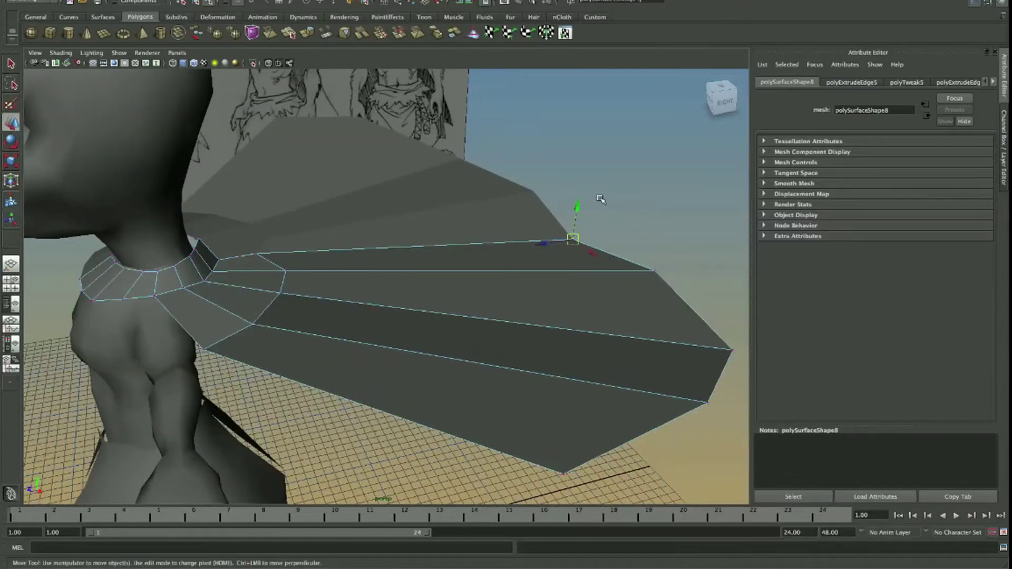
mouse_move(578, 195)
alt+mouse_down()
mouse_move(290, 244)
mouse_move(383, 226)
alt+mouse_up()
alt+drag(459, 325, 453, 243)
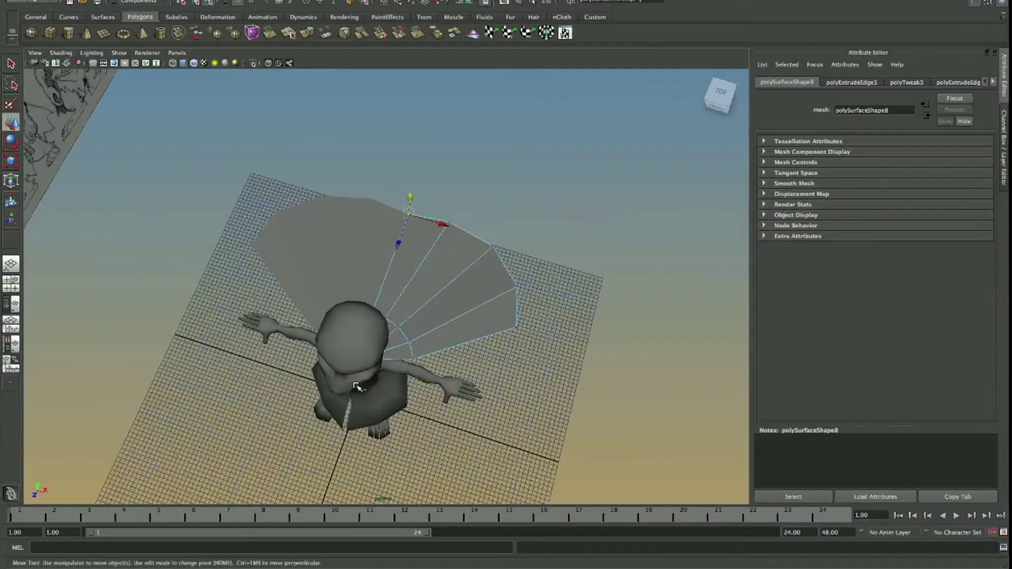
alt+drag(458, 347, 324, 279)
alt+drag(383, 320, 453, 295)
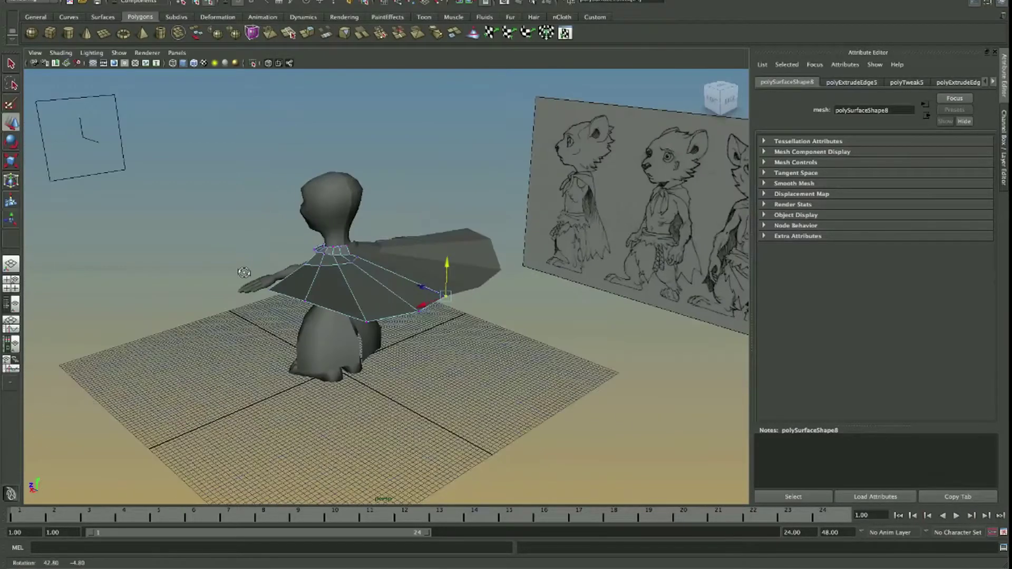
alt+right_drag(453, 295, 505, 277)
mouse_move(363, 390)
alt+mouse_down()
mouse_move(530, 378)
mouse_move(443, 350)
mouse_move(459, 355)
alt+mouse_up()
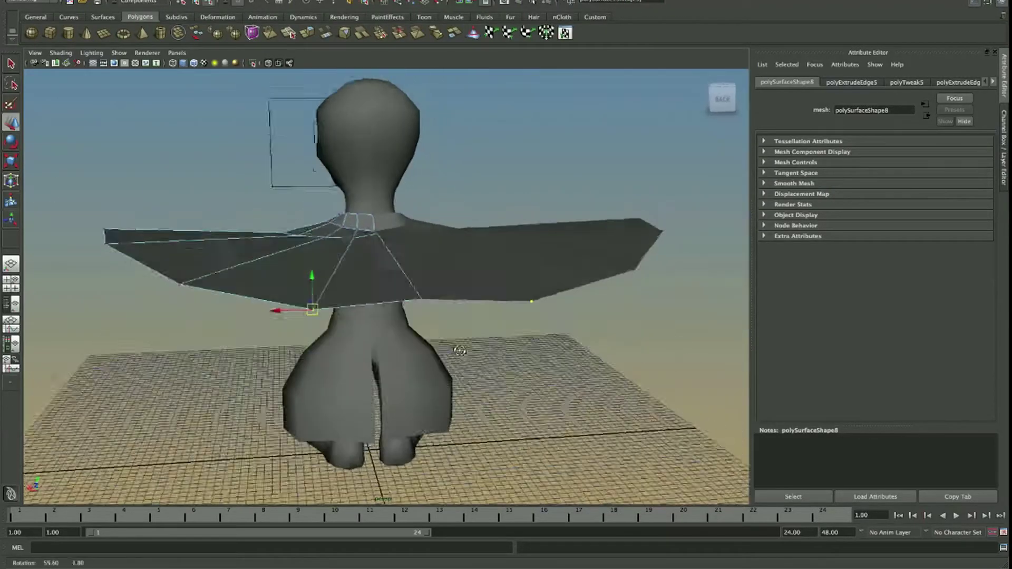
mouse_move(283, 330)
alt+mouse_down()
mouse_move(334, 355)
mouse_move(357, 264)
mouse_move(416, 274)
mouse_move(320, 288)
alt+mouse_up()
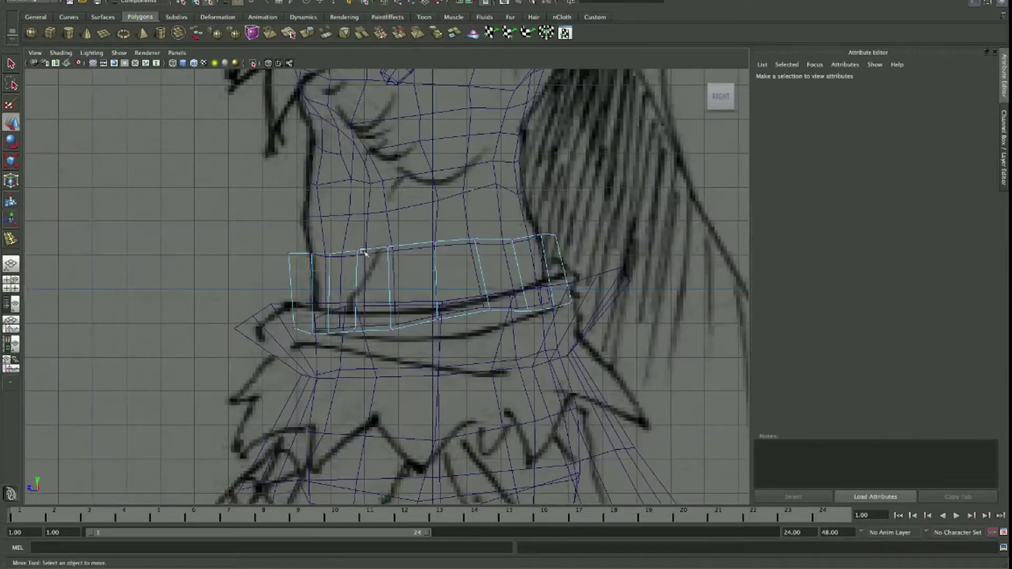
Slide the new edge loop down to the belt line on the waist
drag(364, 251, 422, 330)
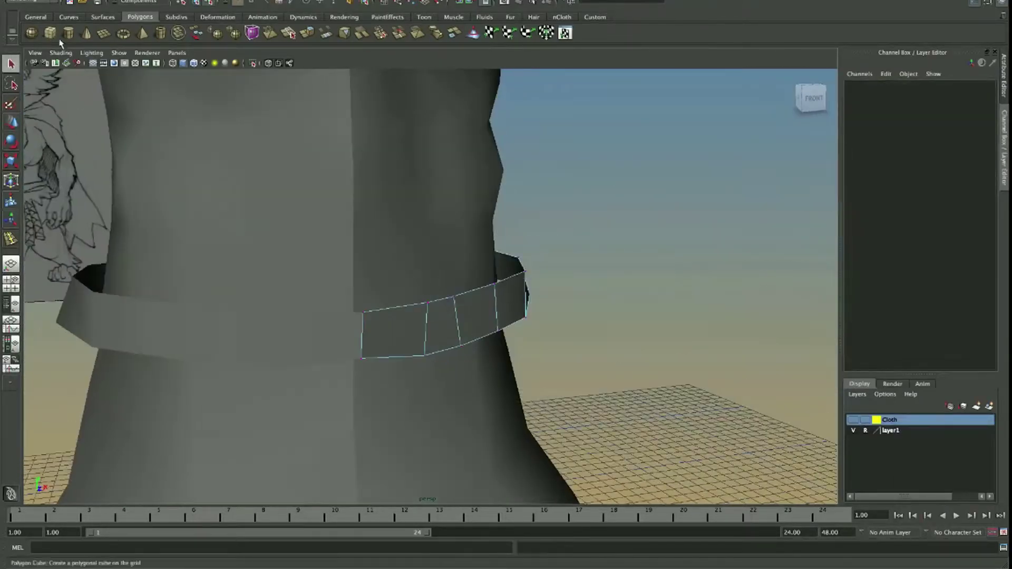
key(space)
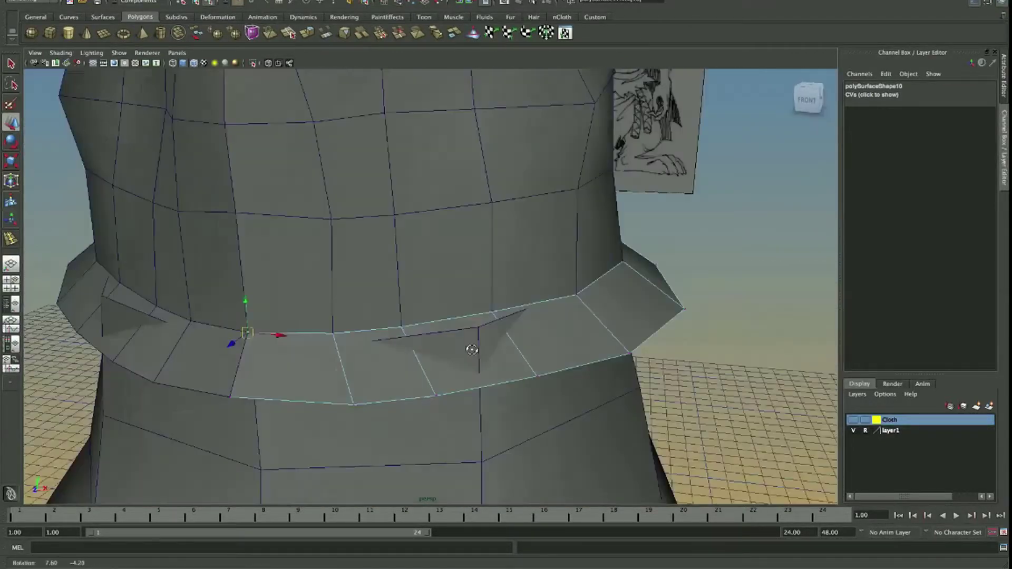
alt+drag(212, 367, 320, 305)
alt+drag(497, 217, 570, 293)
key(r)
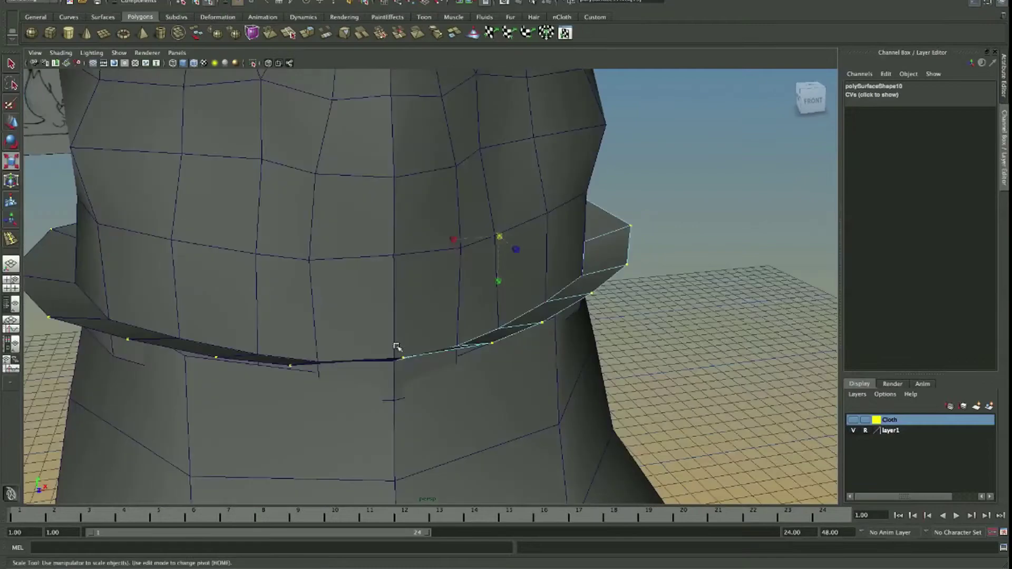
Extrude the belt edge outward to give the band thickness
mouse_move(425, 260)
alt+mouse_down()
mouse_move(599, 321)
mouse_move(402, 422)
mouse_move(355, 354)
mouse_move(239, 429)
mouse_move(242, 237)
mouse_move(300, 233)
mouse_move(434, 289)
mouse_move(356, 323)
mouse_move(548, 222)
mouse_move(266, 194)
mouse_move(389, 276)
alt+mouse_up()
scroll(443, 238, up, 5)
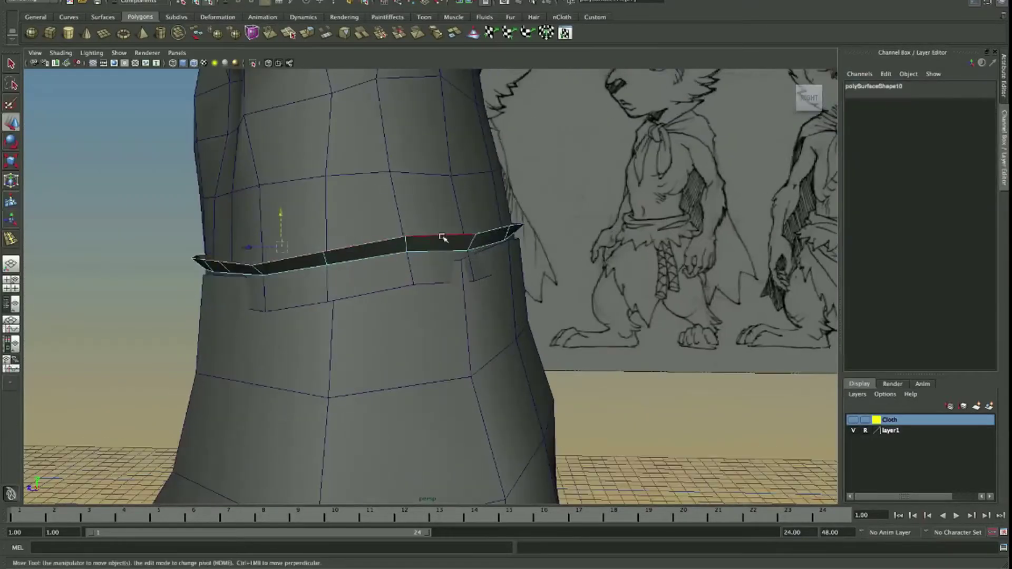
alt+drag(443, 238, 463, 181)
shift+right_drag(463, 181, 542, 183)
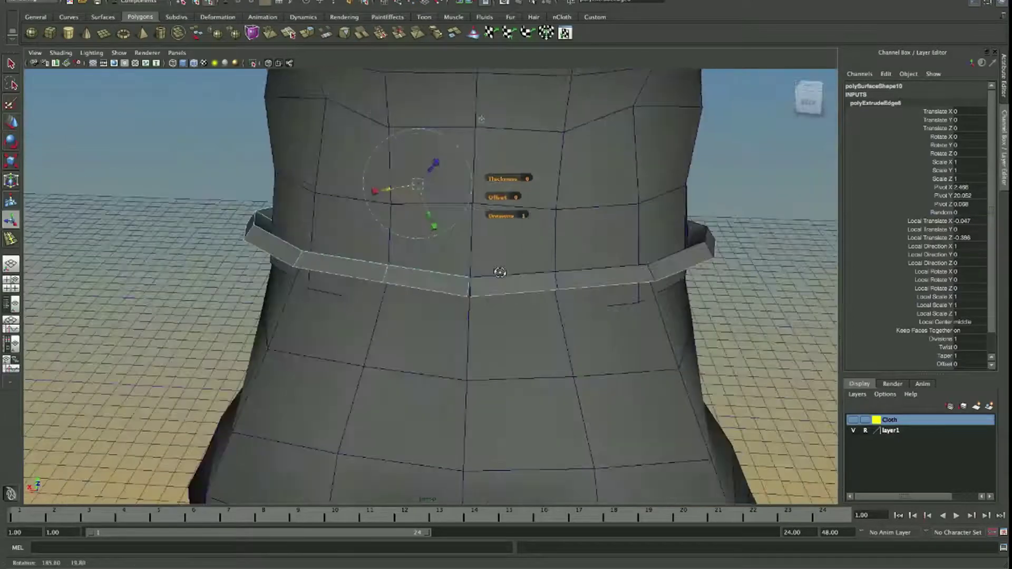
Extrude the belt's lower edge down into a pointed flap over the hips
alt+drag(500, 272, 567, 288)
mouse_move(618, 262)
alt+mouse_down()
mouse_move(475, 253)
mouse_move(594, 433)
alt+mouse_up()
shift+right_drag(595, 434, 400, 274)
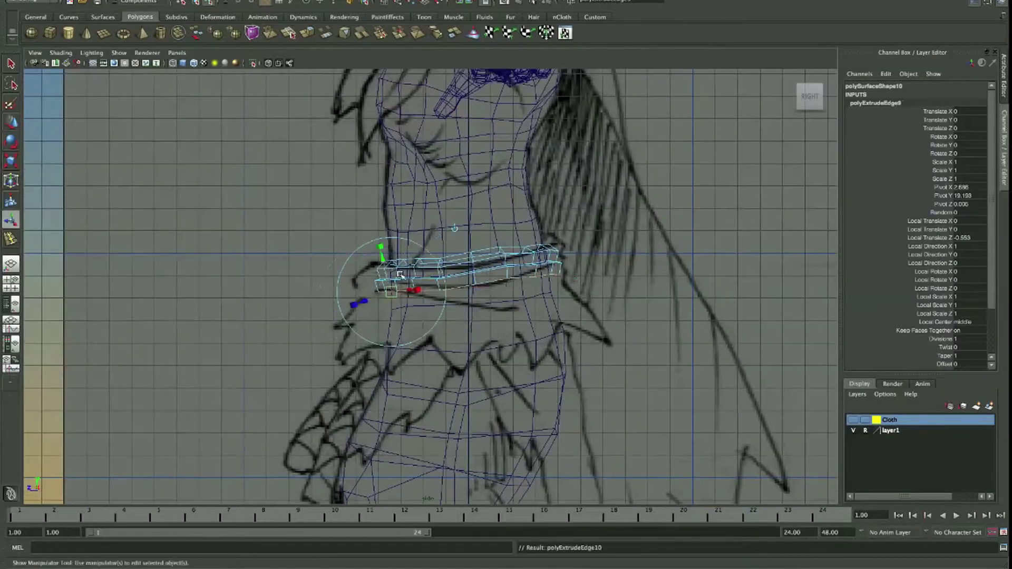
right_drag(360, 342, 486, 356)
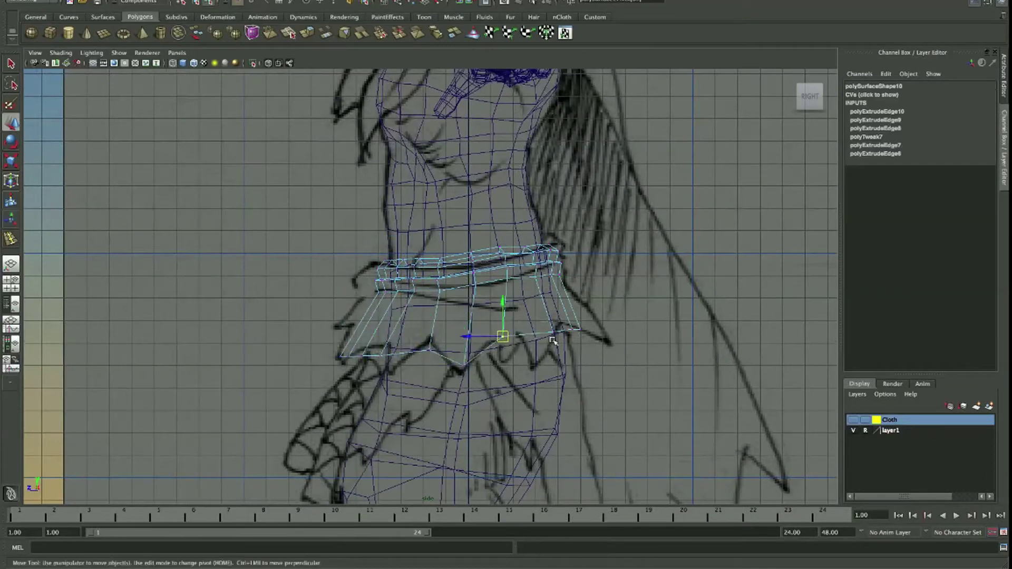
mouse_move(354, 345)
alt+mouse_down()
mouse_move(662, 409)
mouse_move(334, 304)
mouse_move(459, 305)
mouse_move(400, 368)
alt+mouse_up()
key(5)
Show the Cloth layer again and select the skirt mesh
click(853, 420)
mouse_move(474, 316)
alt+mouse_down()
mouse_move(587, 344)
mouse_move(440, 296)
alt+mouse_up()
key(4)
key(5)
right_drag(441, 248, 440, 297)
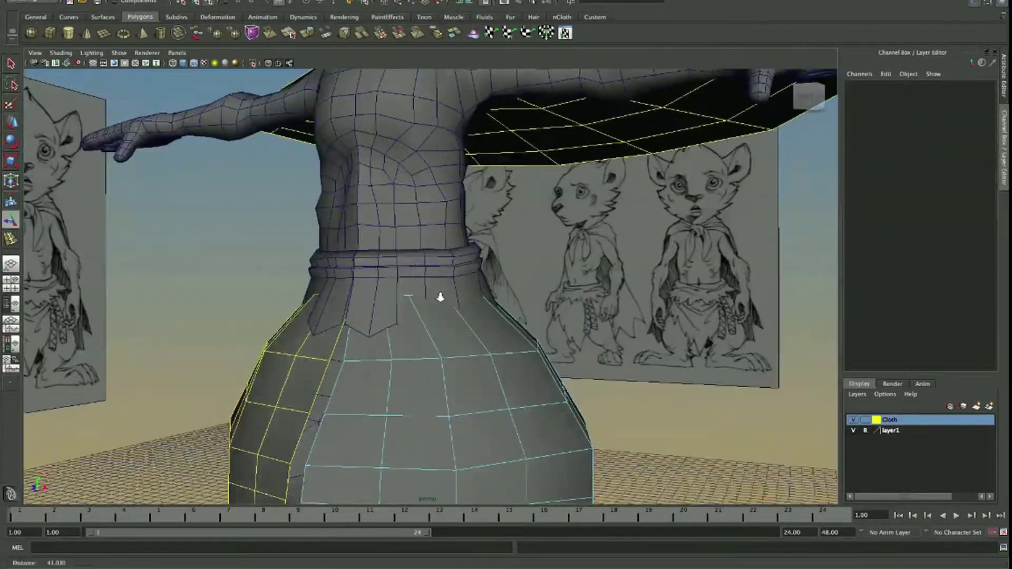
click(440, 296)
alt+drag(440, 297, 527, 306)
key(5)
Put the skirt on a new display layer and rename it BeltCloth
click(988, 406)
double_click(891, 419)
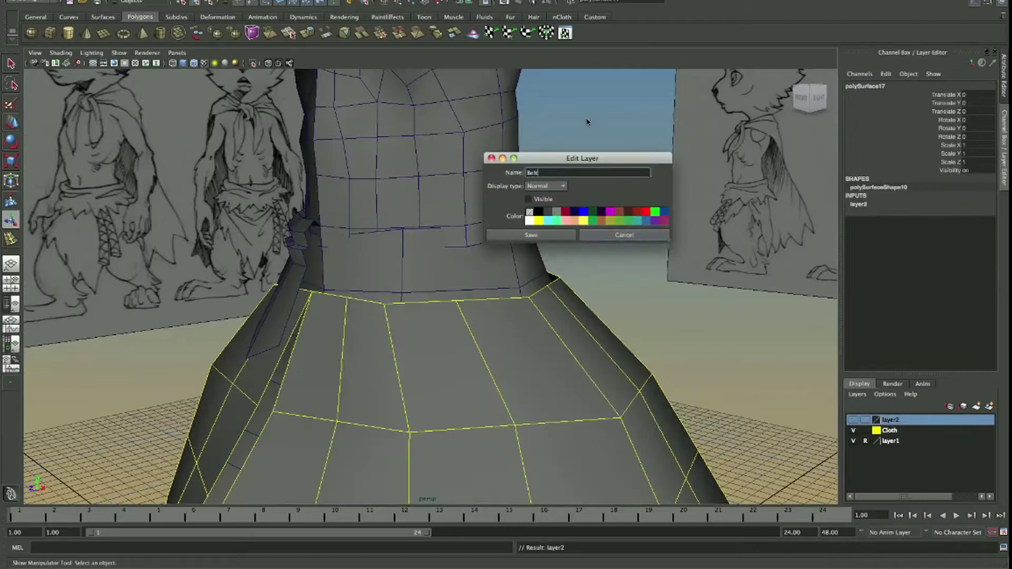
text(Cloth)
key(Return)
alt+drag(588, 122, 475, 264)
click(474, 316)
mouse_move(474, 316)
alt+mouse_down()
mouse_move(353, 285)
mouse_move(515, 300)
mouse_move(580, 357)
mouse_move(570, 406)
mouse_move(615, 282)
mouse_move(527, 252)
mouse_move(396, 276)
mouse_move(439, 263)
alt+mouse_up()
key(w)
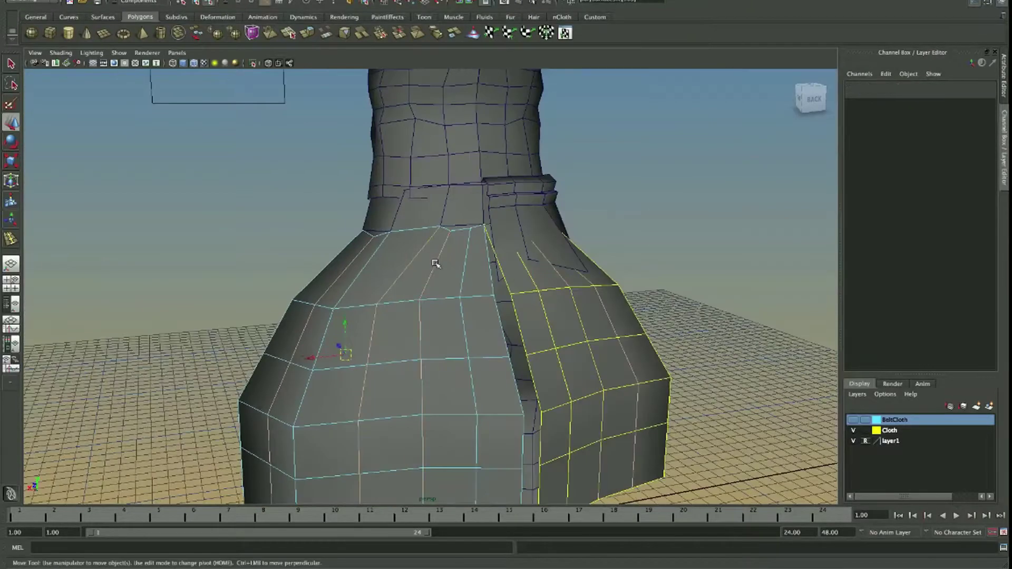
Frame the skirt from the front against the reference, checking its wireframe
mouse_move(438, 330)
alt+mouse_down()
mouse_move(418, 264)
mouse_move(388, 452)
mouse_move(459, 289)
mouse_move(431, 255)
mouse_move(492, 294)
mouse_move(432, 315)
alt+mouse_up()
key(5)
key(5)
mouse_move(549, 282)
alt+mouse_down()
mouse_move(297, 320)
mouse_move(481, 335)
mouse_move(368, 306)
mouse_move(550, 387)
alt+mouse_up()
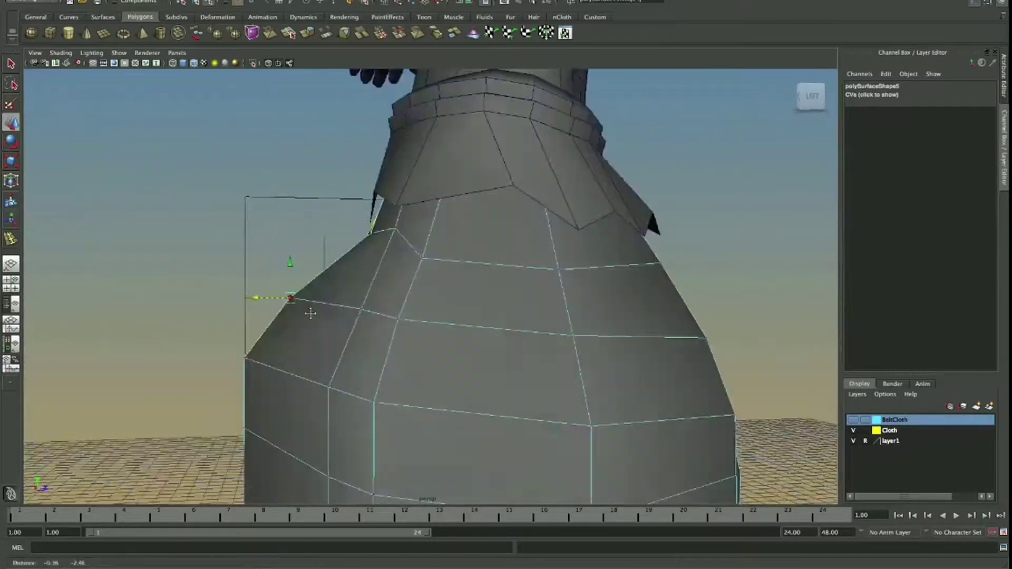
mouse_move(232, 251)
alt+mouse_down()
mouse_move(434, 427)
mouse_move(501, 352)
mouse_move(373, 365)
mouse_move(475, 368)
mouse_move(416, 298)
mouse_move(364, 337)
mouse_move(305, 435)
alt+mouse_up()
key(4)
key(5)
mouse_move(340, 285)
alt+mouse_down()
mouse_move(323, 373)
mouse_move(418, 308)
mouse_move(324, 396)
alt+mouse_up()
key(r)
key(w)
Pull the skirt's edge vertices outward into flaring panels split over each hip
alt+drag(552, 410, 590, 300)
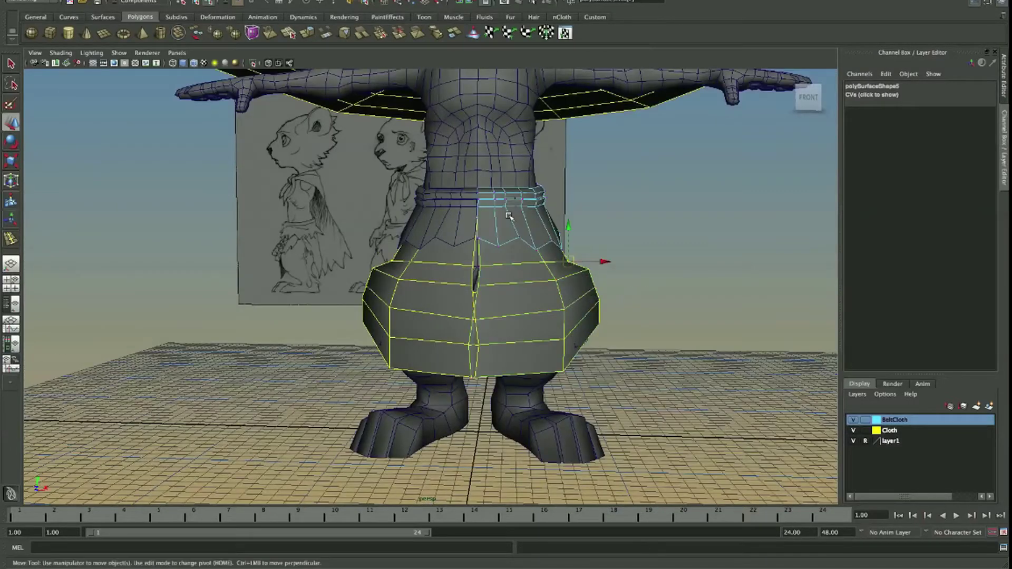
mouse_move(624, 253)
alt+mouse_down()
mouse_move(552, 338)
mouse_move(421, 221)
mouse_move(437, 255)
mouse_move(515, 290)
mouse_move(453, 332)
mouse_move(651, 257)
mouse_move(536, 278)
mouse_move(607, 298)
mouse_move(391, 315)
mouse_move(481, 397)
alt+mouse_up()
scroll(421, 220, up, 2)
key(w)
key(4)
click(536, 278)
key(5)
key(4)
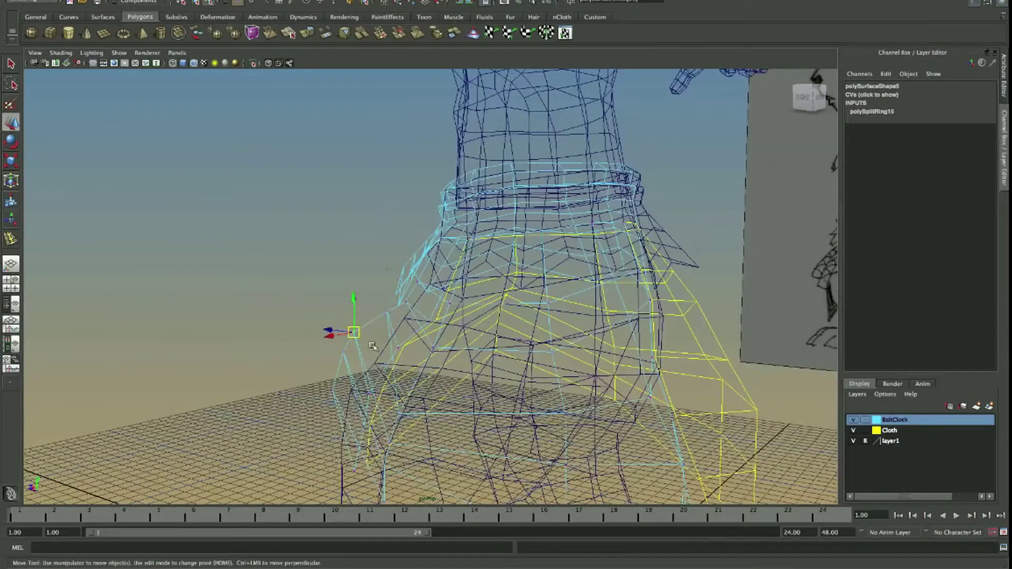
key(5)
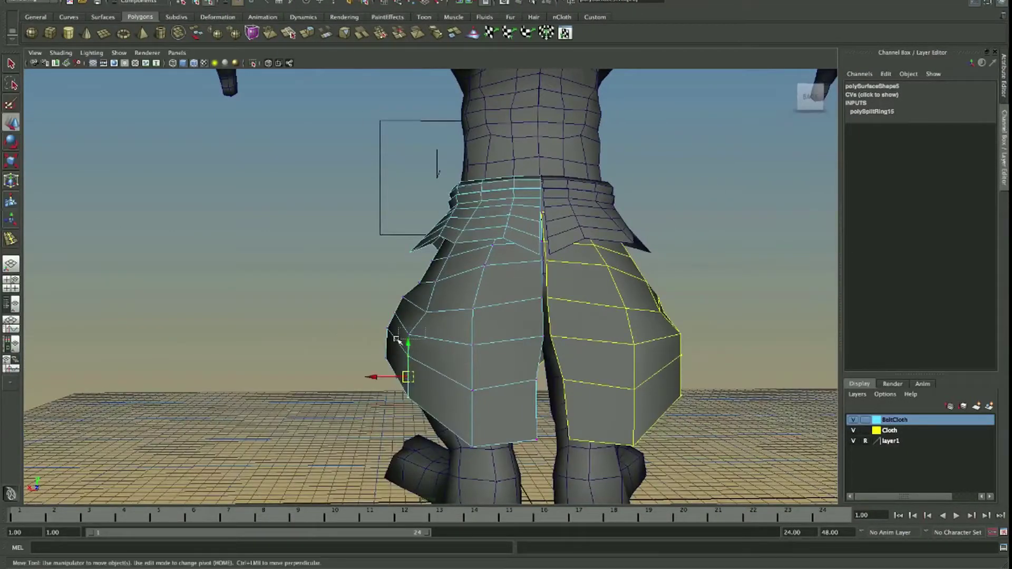
mouse_move(419, 393)
alt+mouse_down()
mouse_move(416, 349)
mouse_move(444, 338)
mouse_move(522, 350)
mouse_move(240, 303)
mouse_move(317, 263)
alt+mouse_up()
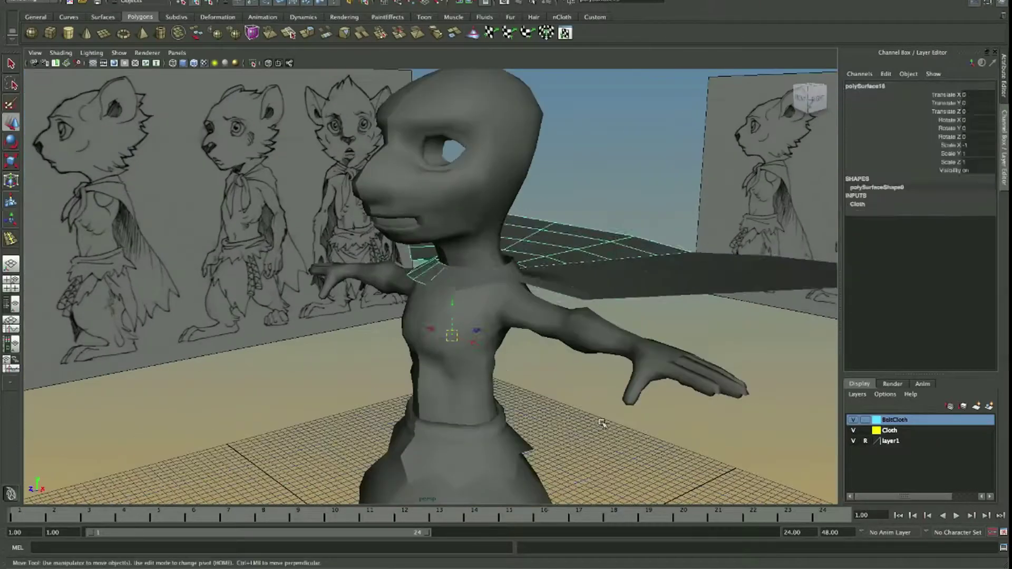
Create a small cube at the chest and bevel its edges
click(50, 32)
mouse_move(369, 316)
alt+mouse_down()
mouse_move(516, 262)
mouse_move(429, 248)
alt+mouse_up()
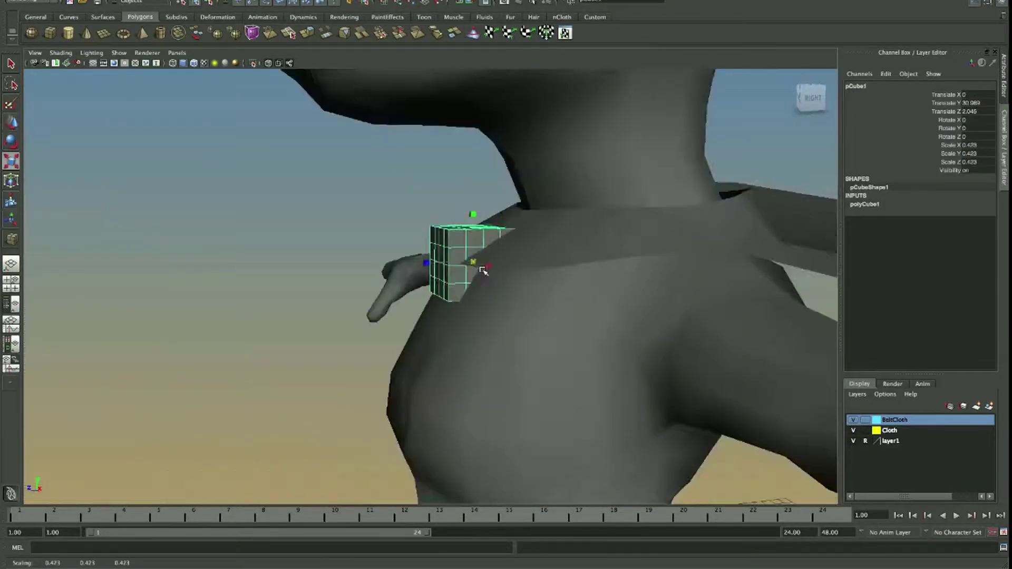
scroll(328, 249, up, 5)
key(F10)
mouse_move(372, 199)
alt+mouse_down()
mouse_move(453, 248)
mouse_move(316, 237)
mouse_move(477, 244)
mouse_move(237, 259)
mouse_move(339, 232)
mouse_move(422, 266)
mouse_move(406, 288)
mouse_move(242, 340)
mouse_move(525, 282)
mouse_move(361, 308)
mouse_move(379, 311)
mouse_move(414, 265)
mouse_move(383, 228)
alt+mouse_up()
key(r)
Shape the bevelled cube's points into a rotated two-lobed knot
key(4)
key(w)
key(r)
key(5)
key(t)
mouse_move(388, 273)
alt+mouse_down()
mouse_move(447, 268)
mouse_move(469, 239)
mouse_move(510, 315)
mouse_move(411, 335)
mouse_move(339, 316)
mouse_move(441, 379)
mouse_move(430, 352)
mouse_move(481, 362)
mouse_move(457, 294)
mouse_move(617, 263)
alt+mouse_up()
key(e)
key(F8)
Extrude the neck collar's outer edge loop to thicken the collar
click(481, 362)
key(w)
key(F8)
click(514, 284)
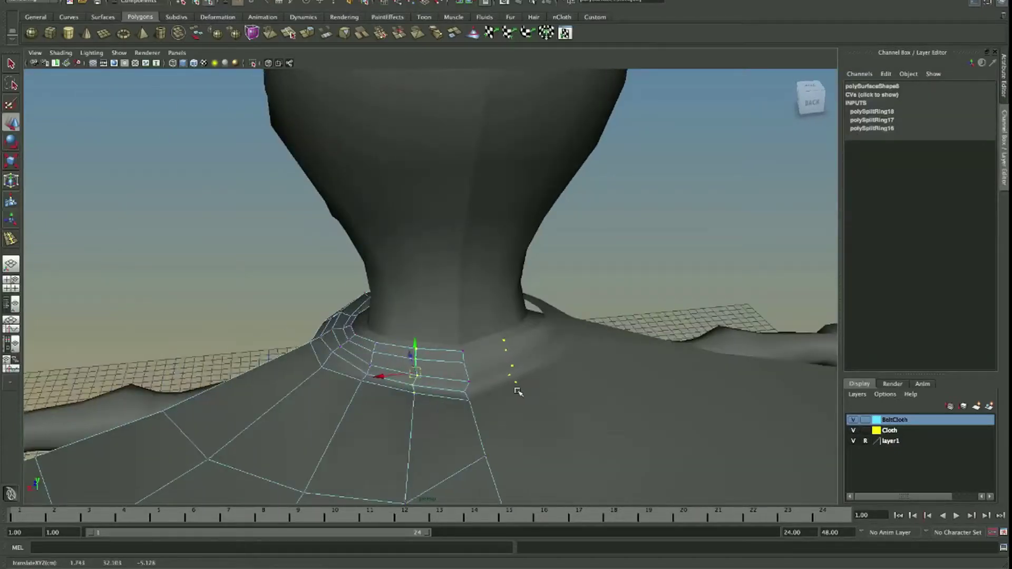
alt+drag(518, 391, 316, 276)
key(ctrl+e)
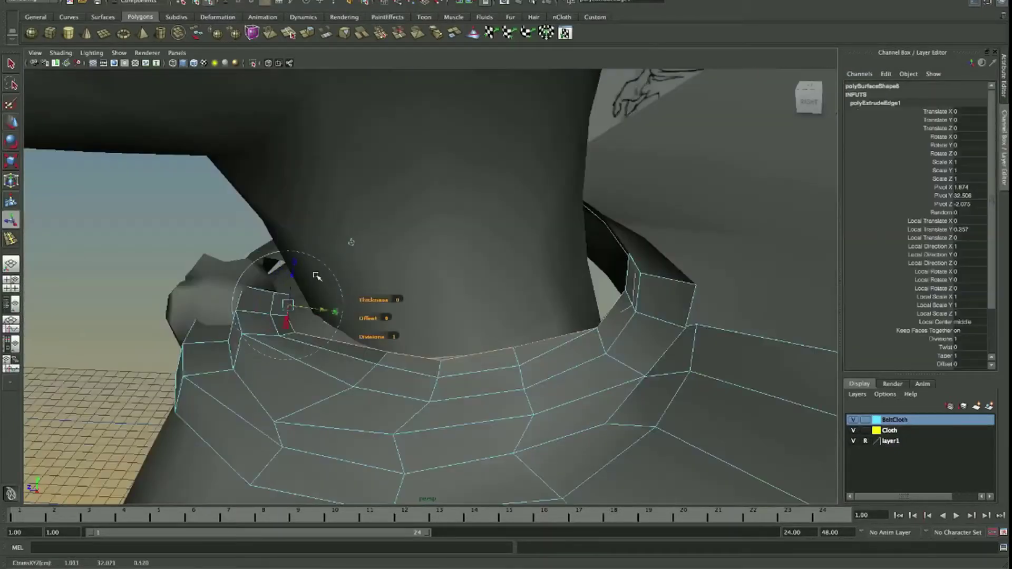
Move the knot onto the side of the collar
mouse_move(449, 289)
alt+mouse_down()
mouse_move(467, 315)
mouse_move(440, 318)
mouse_move(490, 332)
alt+mouse_up()
click(406, 338)
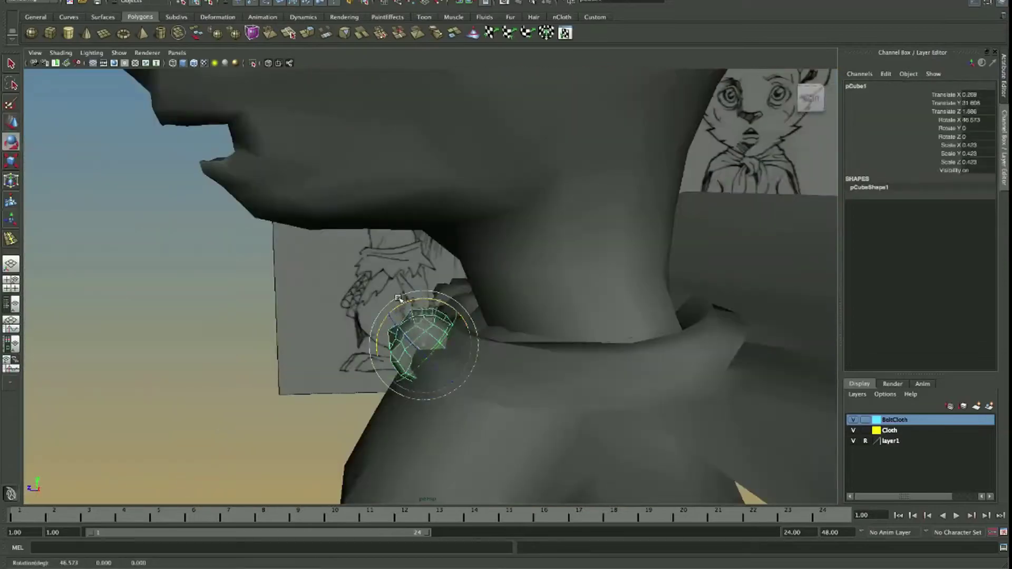
alt+drag(406, 339, 336, 443)
Insert an edge loop across the pants flaps and check them from all sides
click(520, 317)
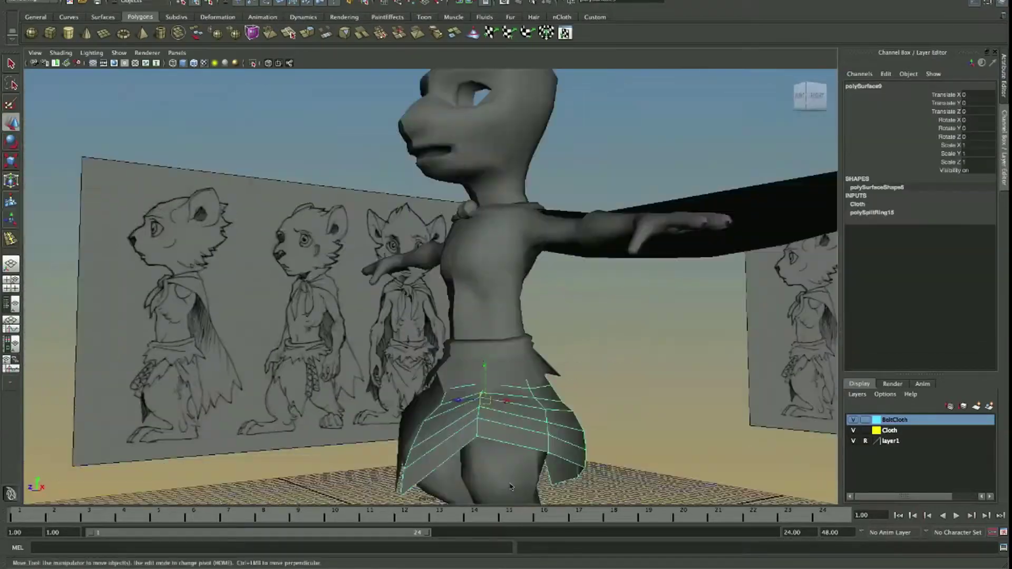
shift+right_drag(520, 316, 486, 389)
mouse_move(486, 389)
alt+mouse_down()
mouse_move(544, 364)
mouse_move(432, 306)
alt+mouse_up()
click(519, 316)
right_click(515, 383)
key(4)
key(5)
alt+drag(546, 325, 487, 330)
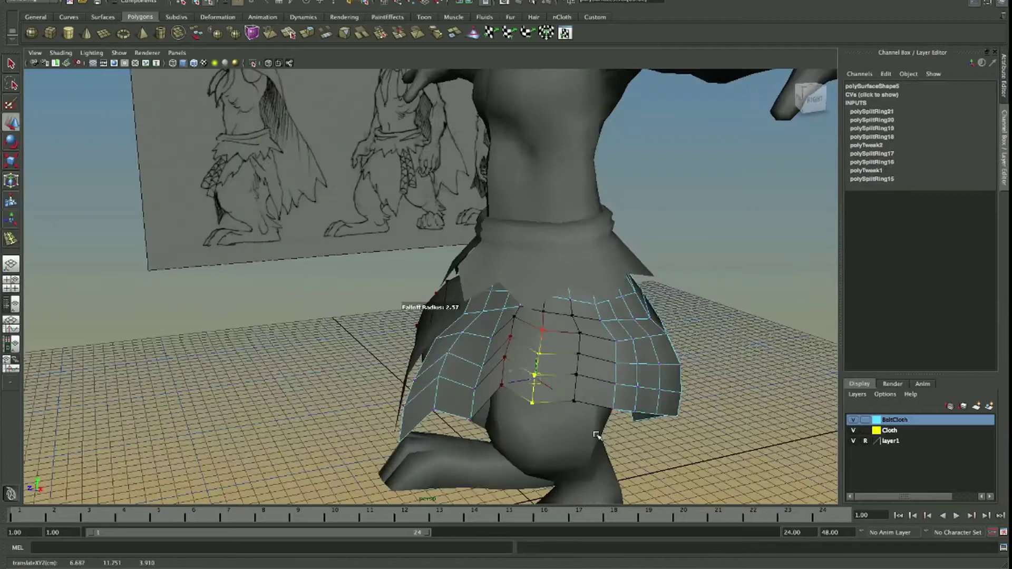
alt+drag(596, 436, 544, 304)
alt+drag(592, 366, 428, 386)
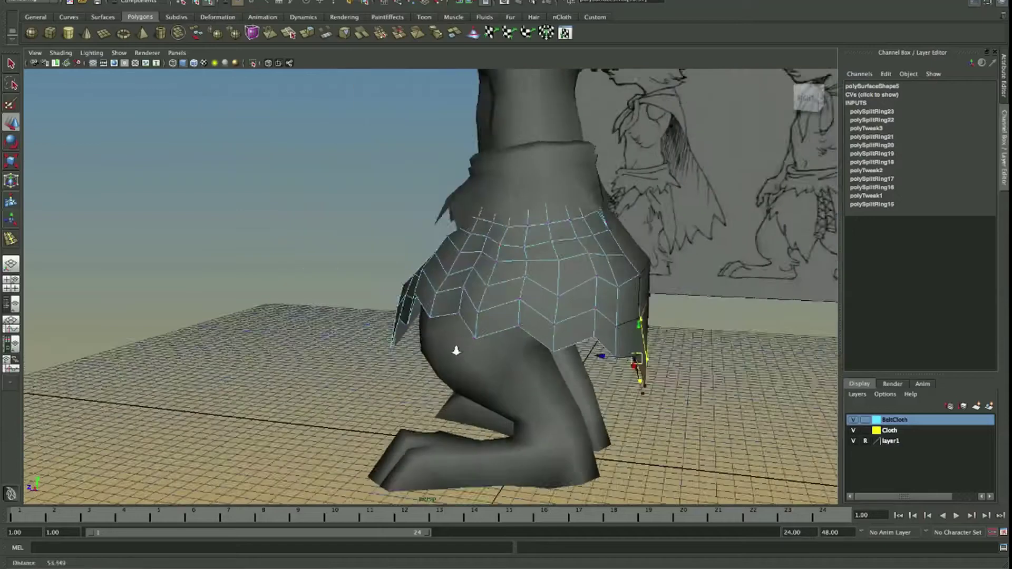
alt+drag(451, 350, 444, 277)
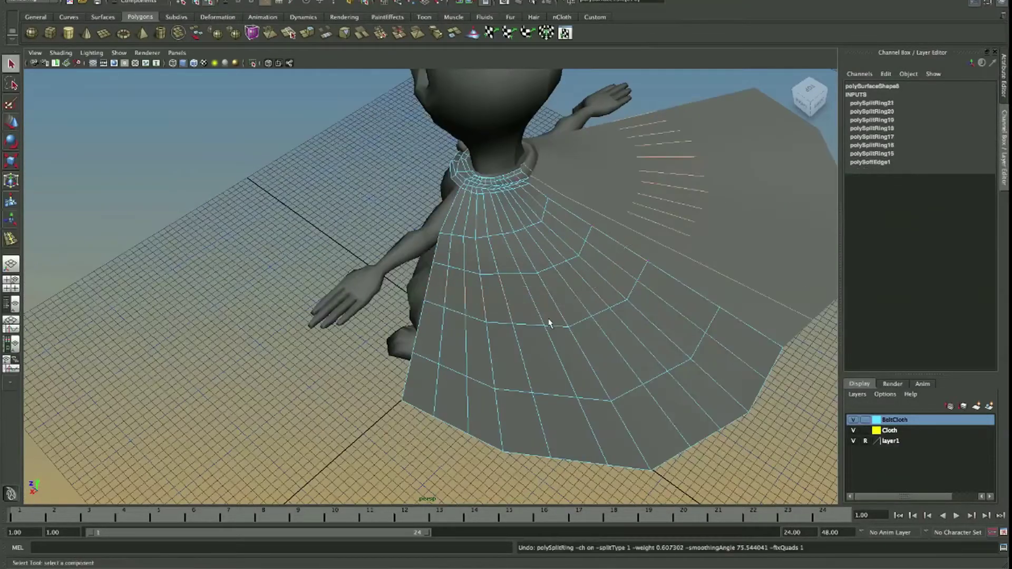
Insert edge loops on the cape and select both cape pieces for jagged folds
mouse_move(549, 323)
alt+mouse_down()
mouse_move(424, 329)
mouse_move(533, 408)
mouse_move(341, 311)
alt+mouse_up()
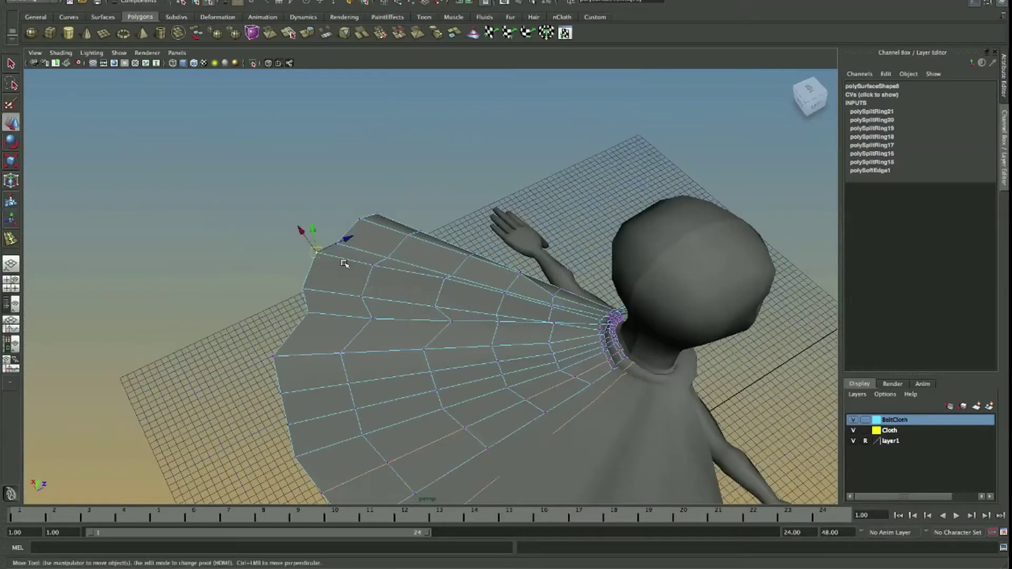
mouse_move(379, 227)
alt+mouse_down()
mouse_move(350, 215)
mouse_move(592, 266)
mouse_move(398, 349)
mouse_move(514, 301)
mouse_move(605, 413)
mouse_move(536, 332)
mouse_move(520, 279)
mouse_move(667, 315)
alt+mouse_up()
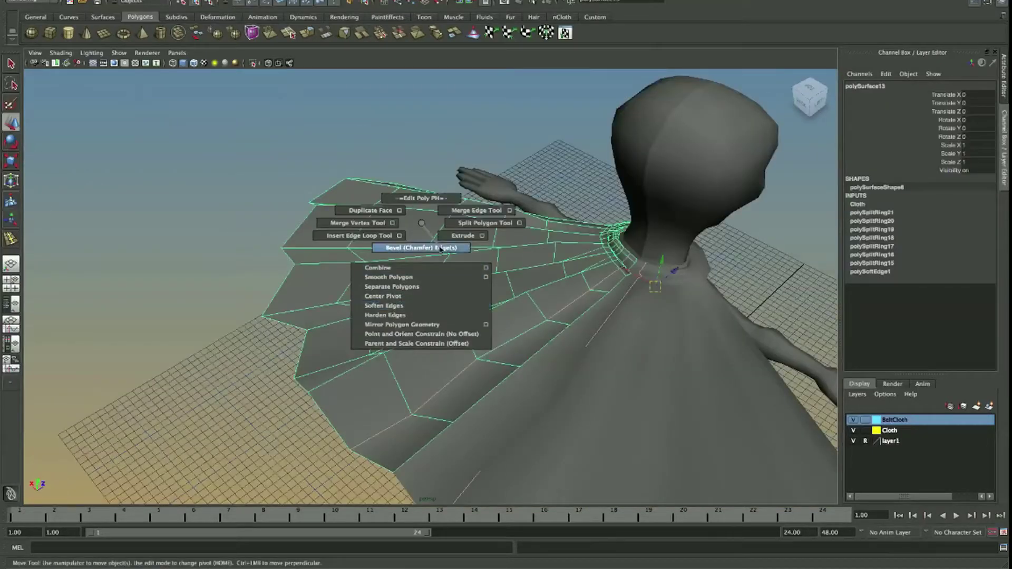
shift+right_drag(395, 249, 398, 209)
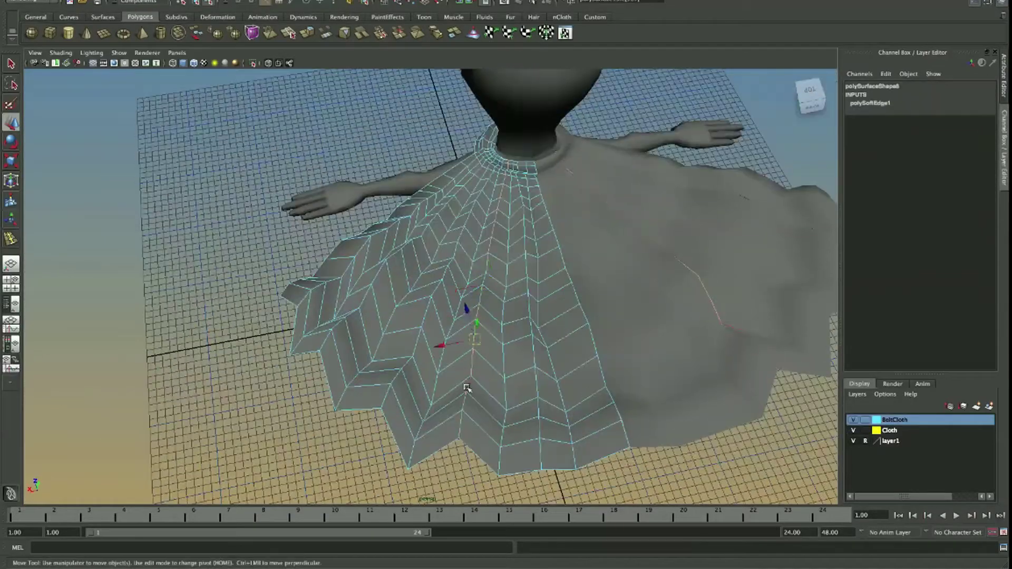
mouse_move(467, 389)
alt+mouse_down()
mouse_move(438, 338)
mouse_move(453, 246)
alt+mouse_up()
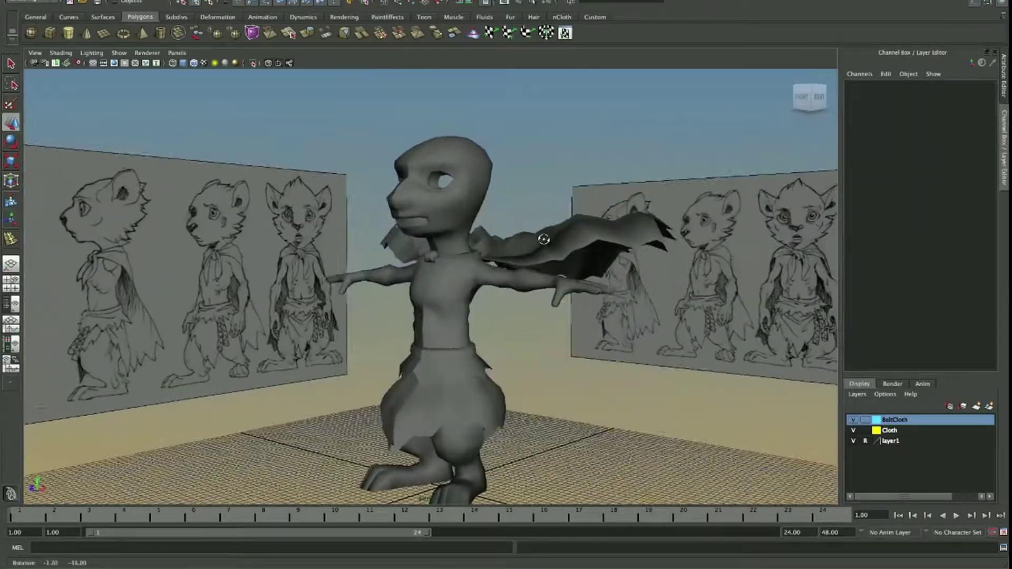
mouse_move(542, 242)
alt+mouse_down()
mouse_move(606, 263)
mouse_move(412, 209)
mouse_move(442, 198)
alt+mouse_up()
click(612, 265)
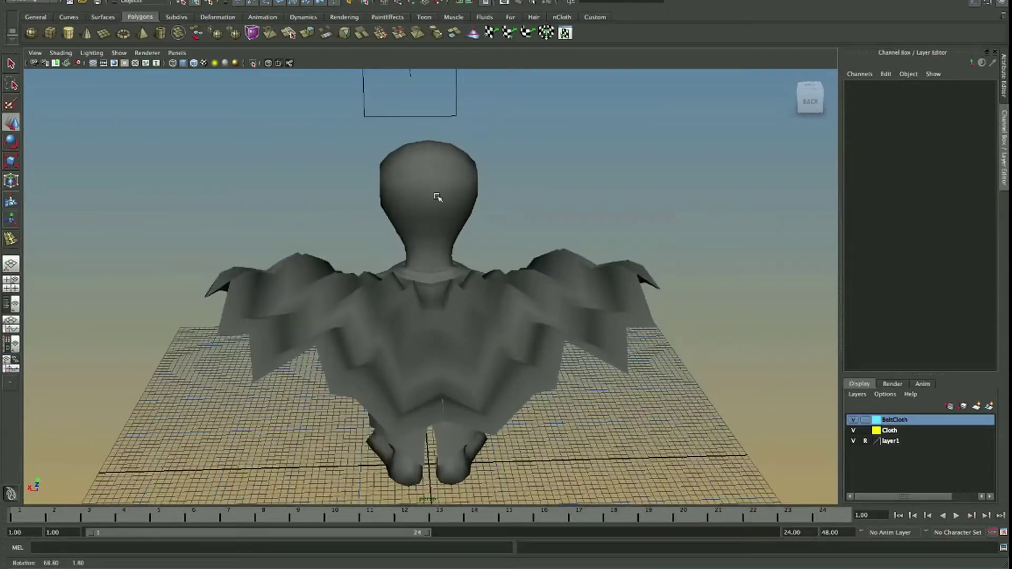
click(364, 311)
mouse_move(555, 297)
alt+mouse_down()
mouse_move(583, 287)
mouse_move(568, 212)
alt+mouse_up()
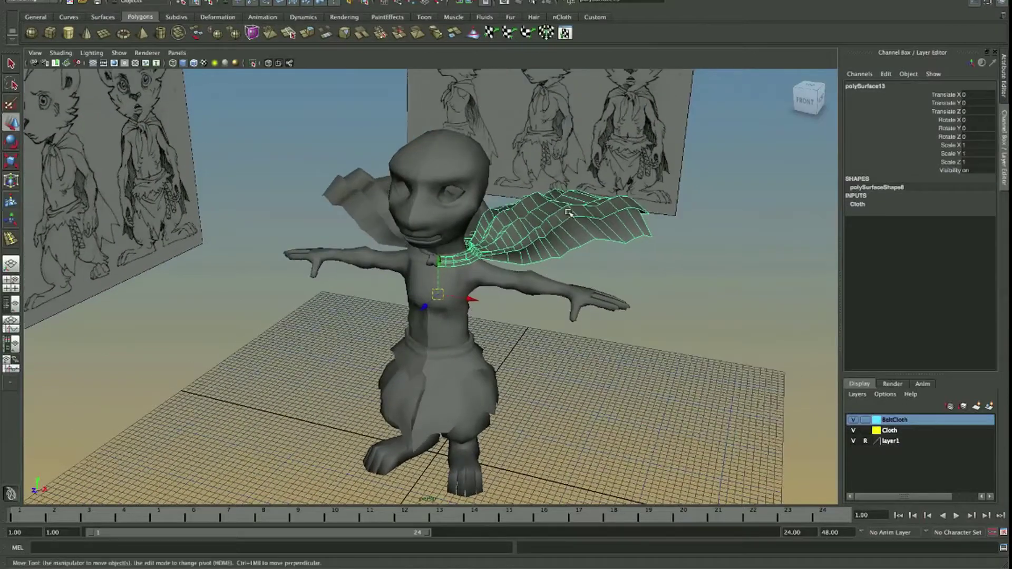
click(591, 243)
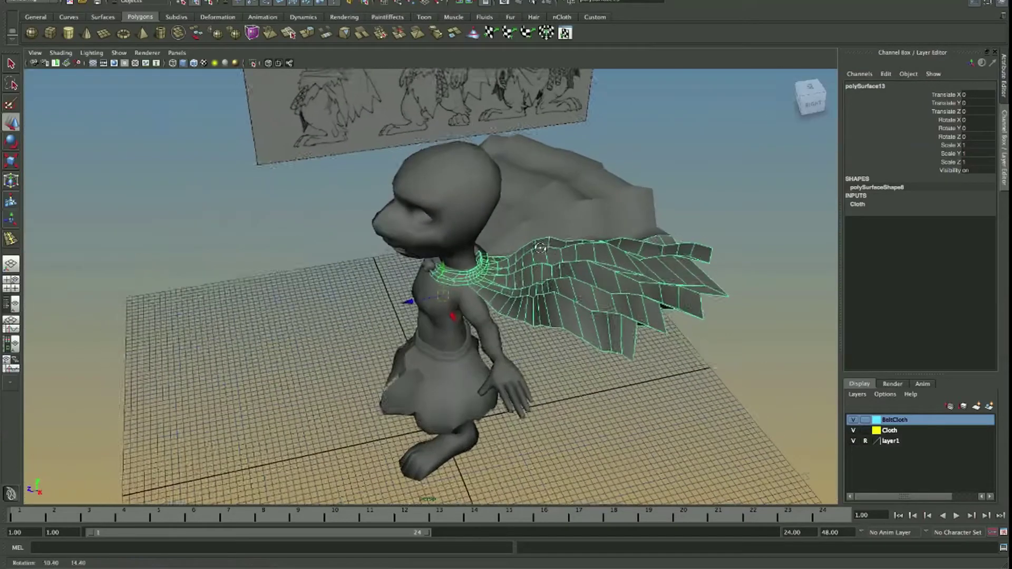
alt+drag(607, 234, 608, 307)
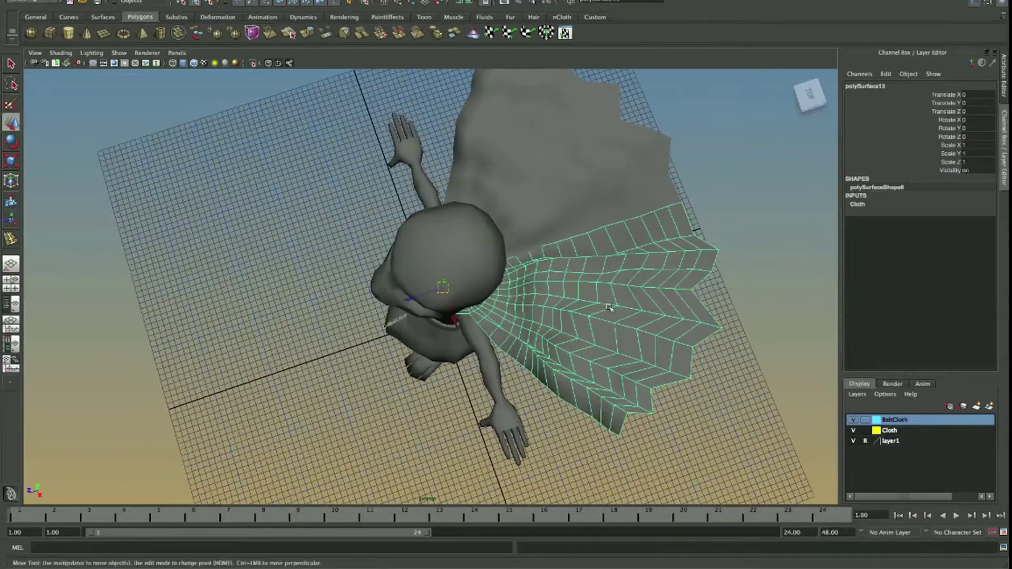
alt+drag(525, 303, 548, 232)
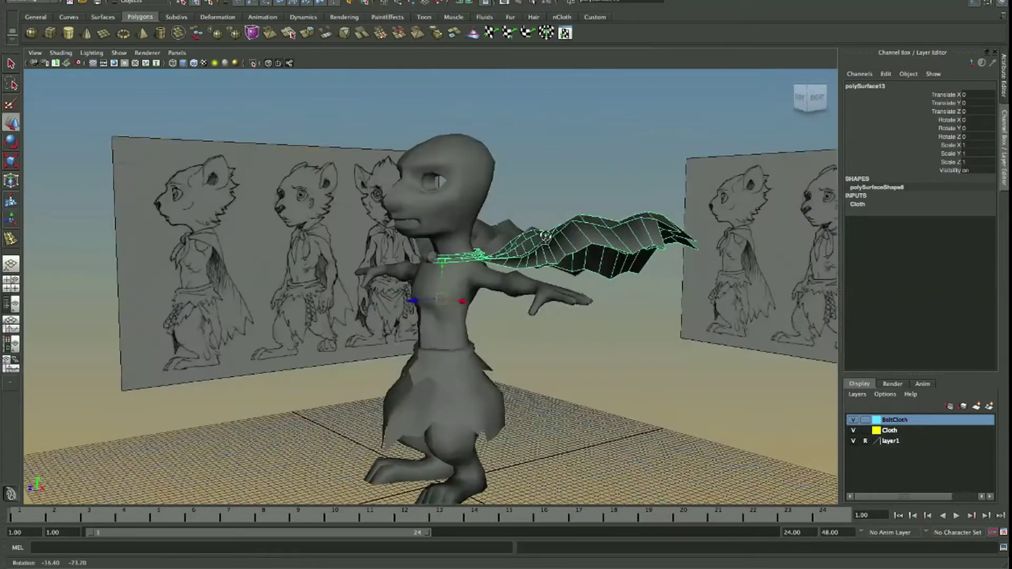
alt+right_drag(564, 246, 605, 324)
alt+drag(515, 252, 503, 269)
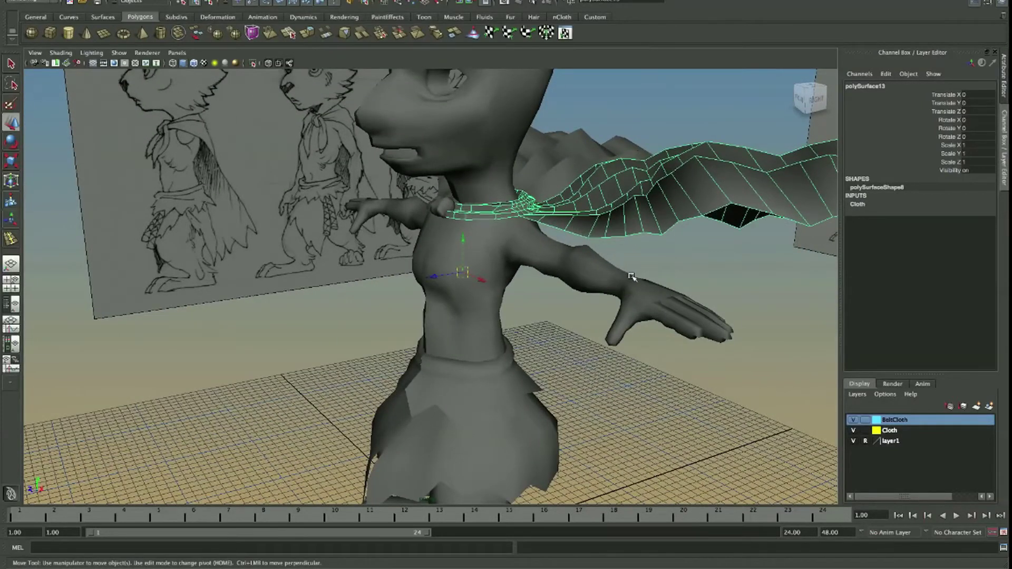
alt+drag(631, 276, 503, 275)
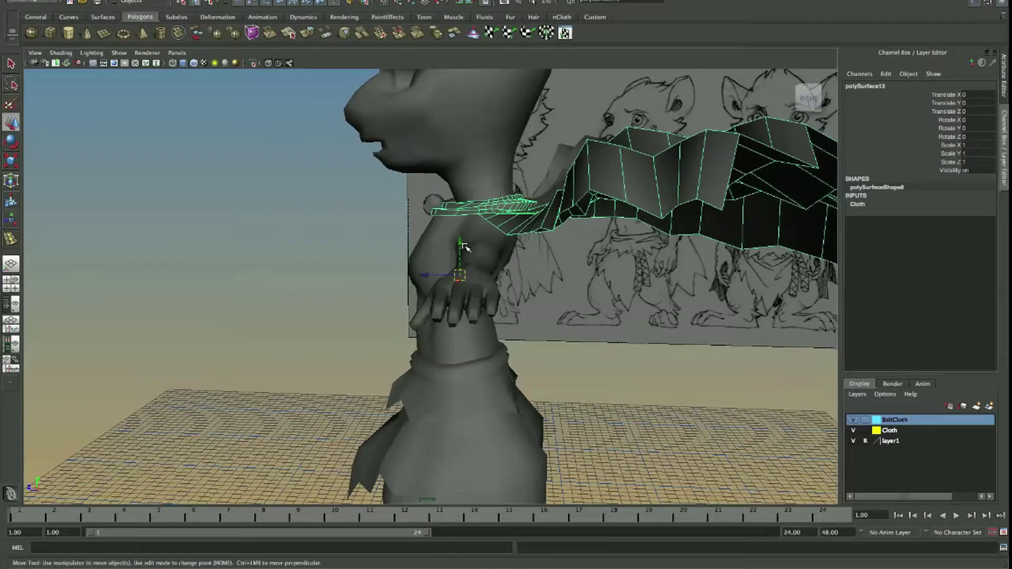
alt+drag(464, 246, 442, 214)
alt+drag(546, 239, 566, 235)
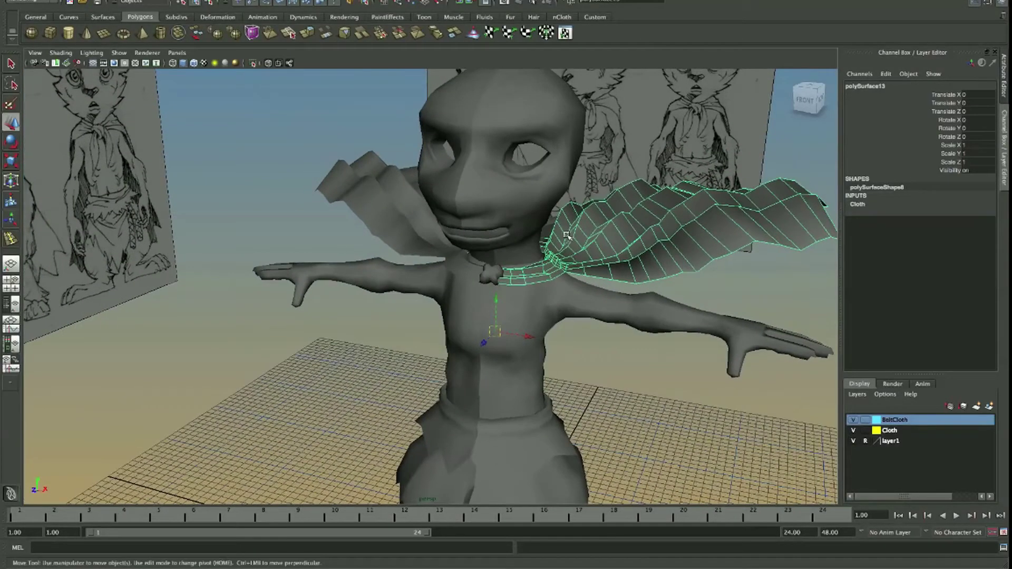
mouse_move(551, 296)
alt+mouse_down()
mouse_move(592, 286)
mouse_move(548, 279)
mouse_move(564, 334)
mouse_move(554, 317)
mouse_move(517, 303)
alt+mouse_up()
scroll(497, 260, up, 3)
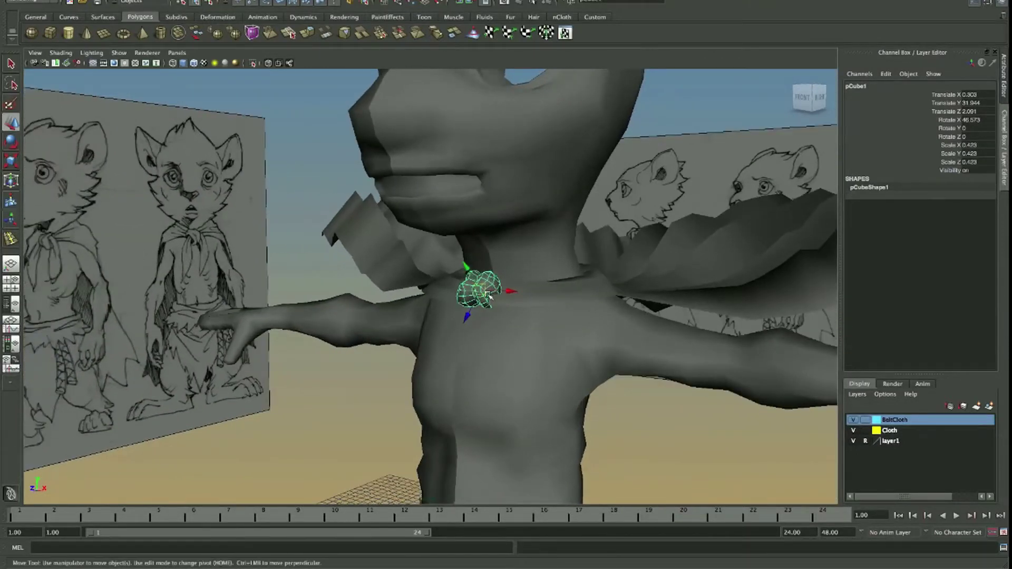
Create a new polygon plane at the chest below the neck knot
alt+drag(439, 329, 597, 334)
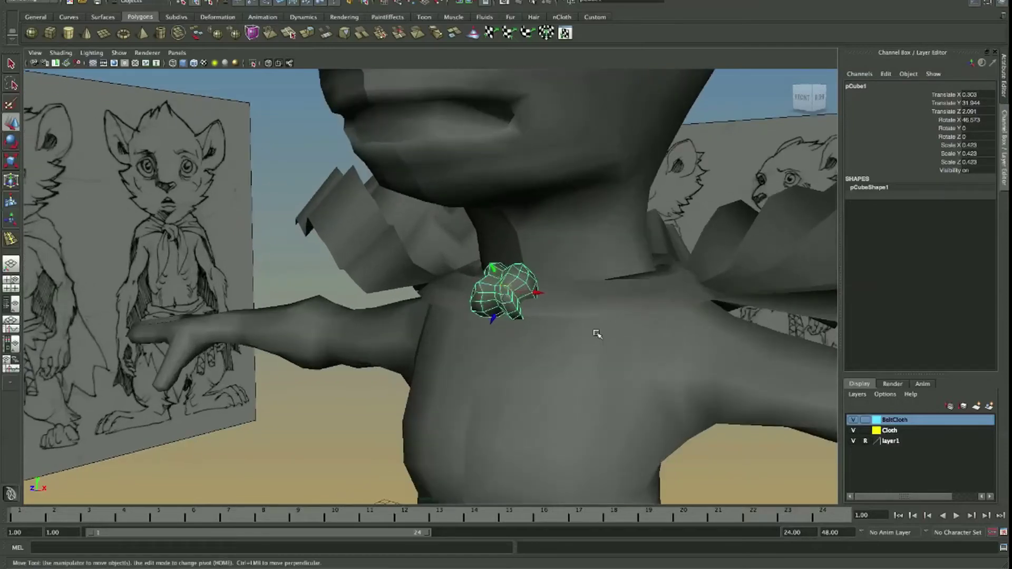
alt+right_drag(626, 311, 527, 295)
alt+drag(527, 295, 474, 295)
click(475, 282)
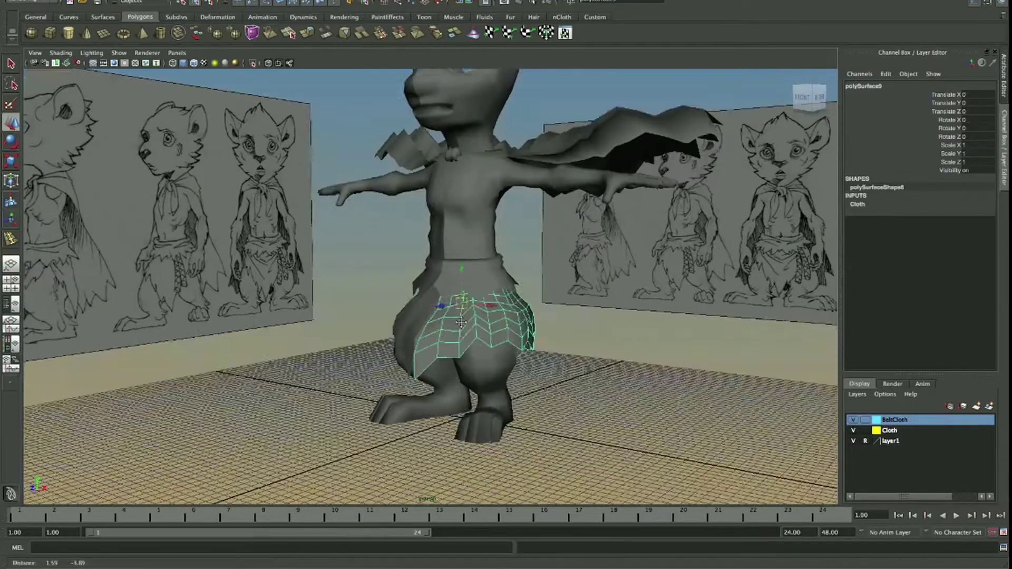
click(104, 32)
alt+right_drag(421, 316, 472, 330)
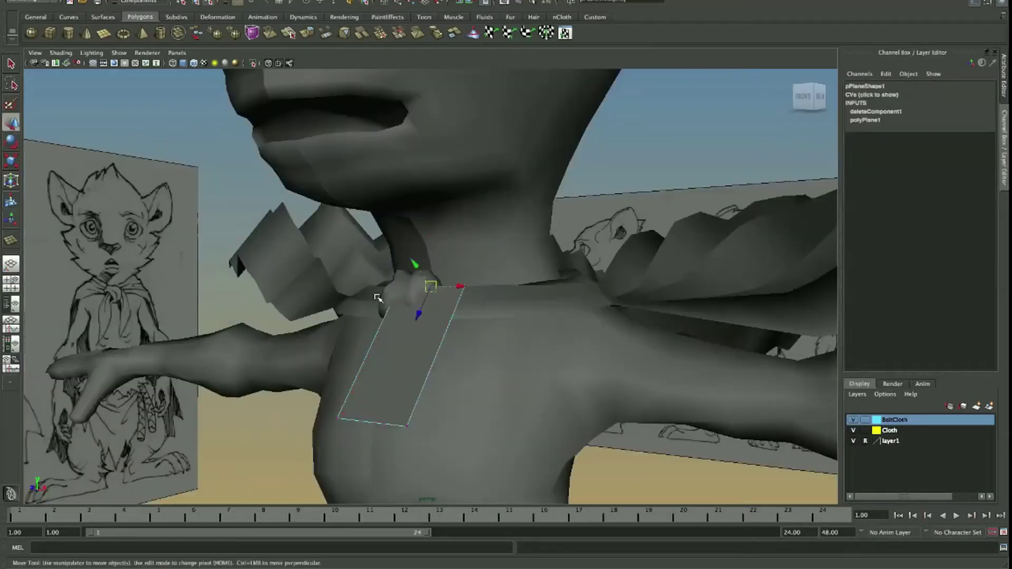
Extrude the plane's edge to lengthen the tie and add two edge loops
mouse_move(377, 298)
alt+mouse_down()
mouse_move(544, 223)
mouse_move(696, 233)
alt+mouse_up()
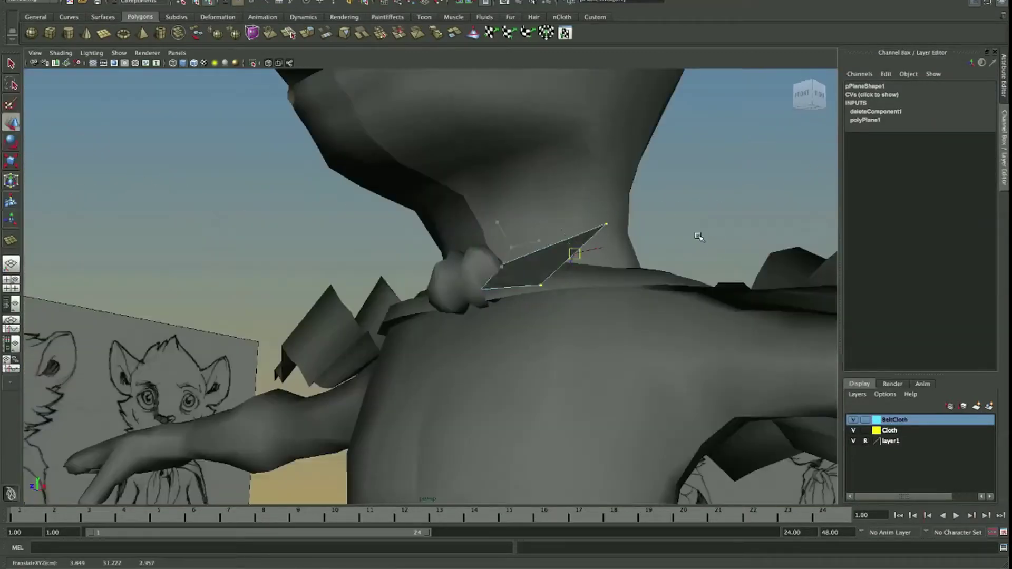
shift+right_drag(486, 256, 486, 321)
alt+drag(662, 387, 603, 289)
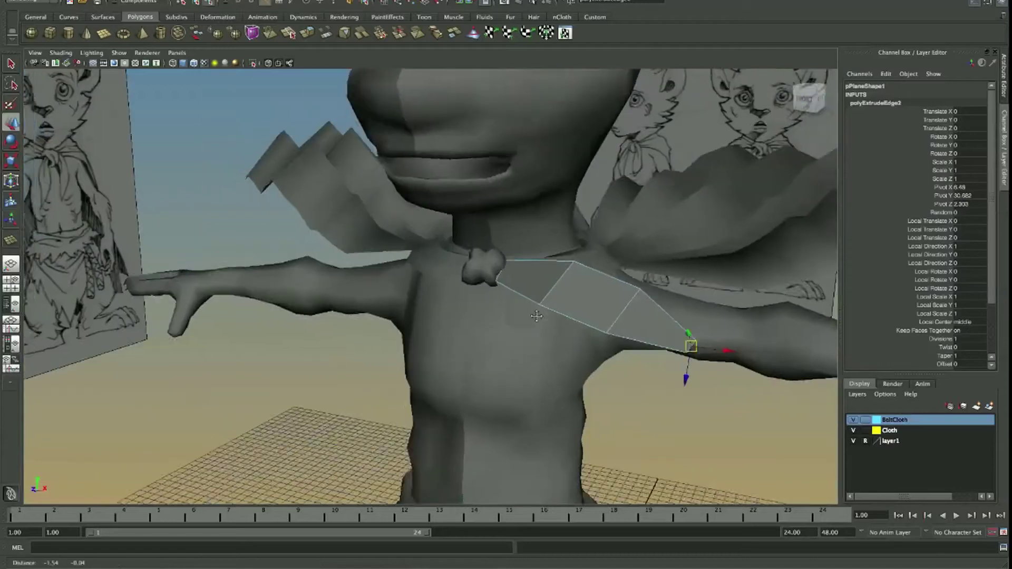
shift+right_drag(603, 289, 603, 316)
click(600, 277)
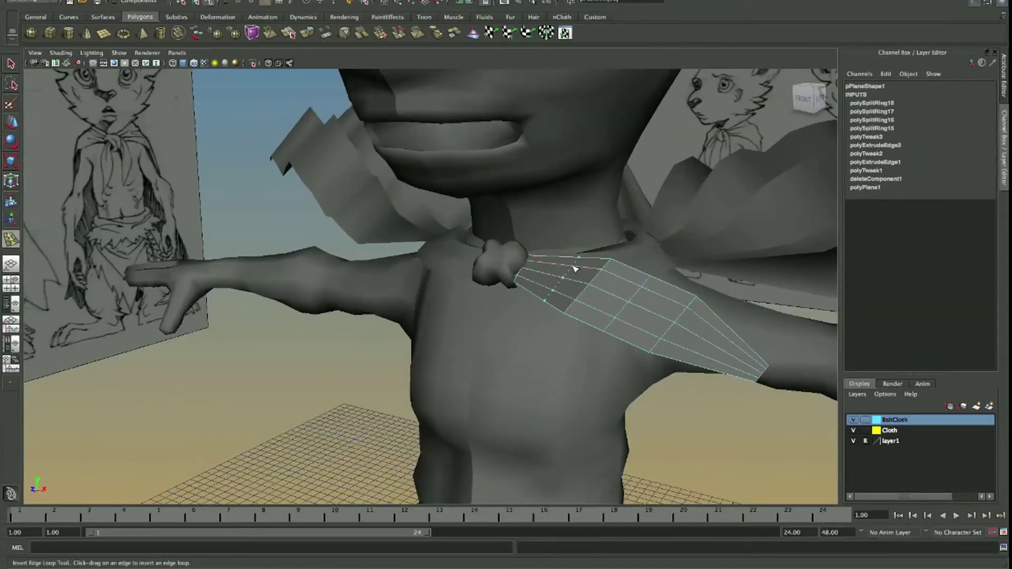
Rotate the tie strip into place hanging across the chest
alt+drag(783, 410, 681, 362)
mouse_move(601, 307)
alt+mouse_down()
mouse_move(630, 353)
mouse_move(565, 287)
mouse_move(641, 389)
mouse_move(586, 343)
mouse_move(531, 436)
mouse_move(593, 320)
alt+mouse_up()
alt+drag(675, 340, 522, 297)
Save the scene as Character_Rat_ThelissCub_05.mb
mouse_move(428, 287)
alt+mouse_down()
mouse_move(553, 283)
mouse_move(481, 253)
mouse_move(474, 295)
mouse_move(506, 324)
alt+mouse_up()
scroll(474, 294, up, 5)
scroll(521, 273, down, 10)
key(ctrl+s)
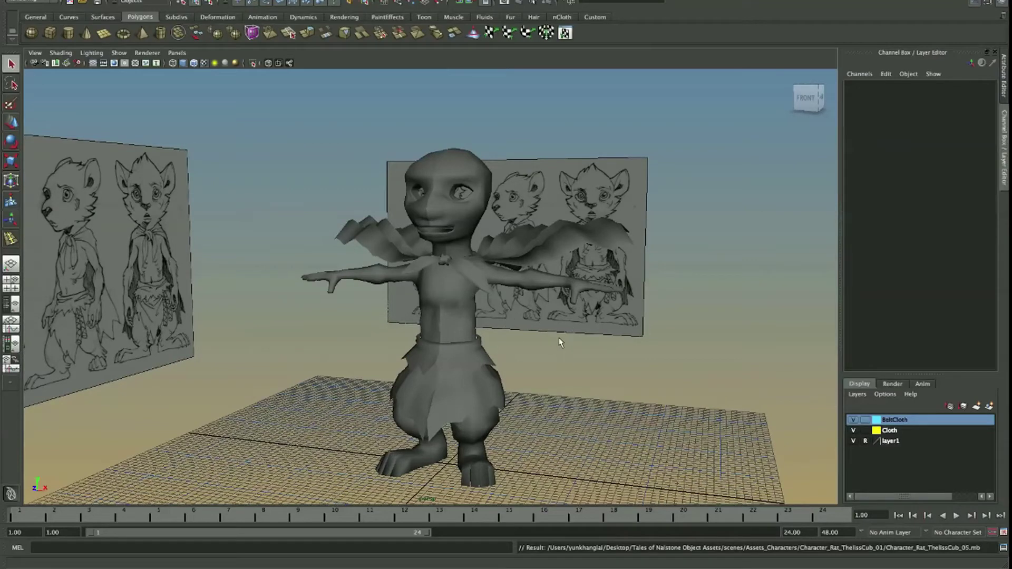
mouse_move(553, 363)
alt+mouse_down()
mouse_move(599, 378)
mouse_move(560, 380)
alt+mouse_up()
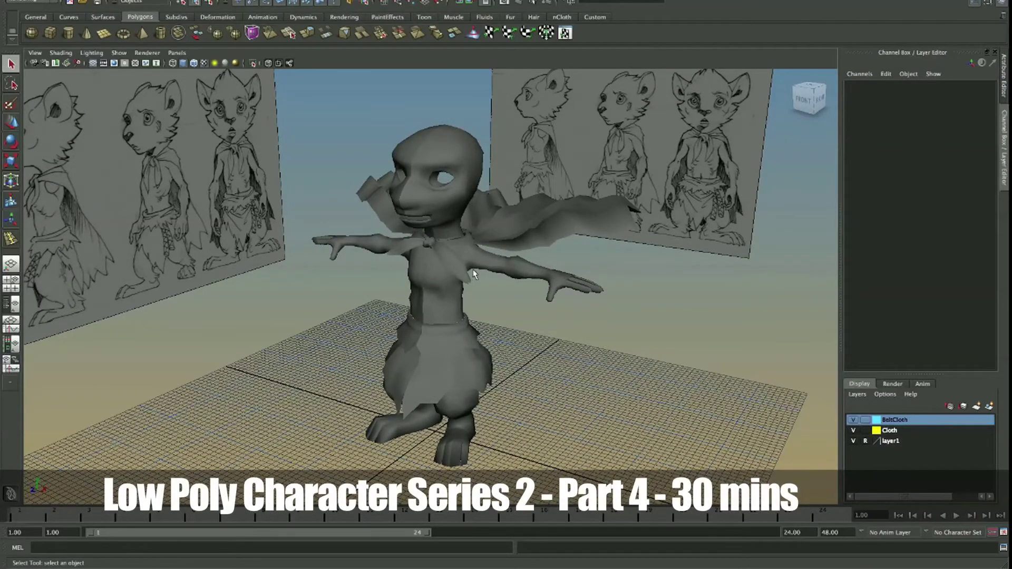
mouse_move(398, 212)
alt+mouse_down()
mouse_move(506, 369)
mouse_move(556, 405)
mouse_move(652, 399)
mouse_move(551, 355)
mouse_move(569, 355)
mouse_move(359, 354)
mouse_move(500, 358)
mouse_move(452, 353)
mouse_move(467, 354)
alt+mouse_up()
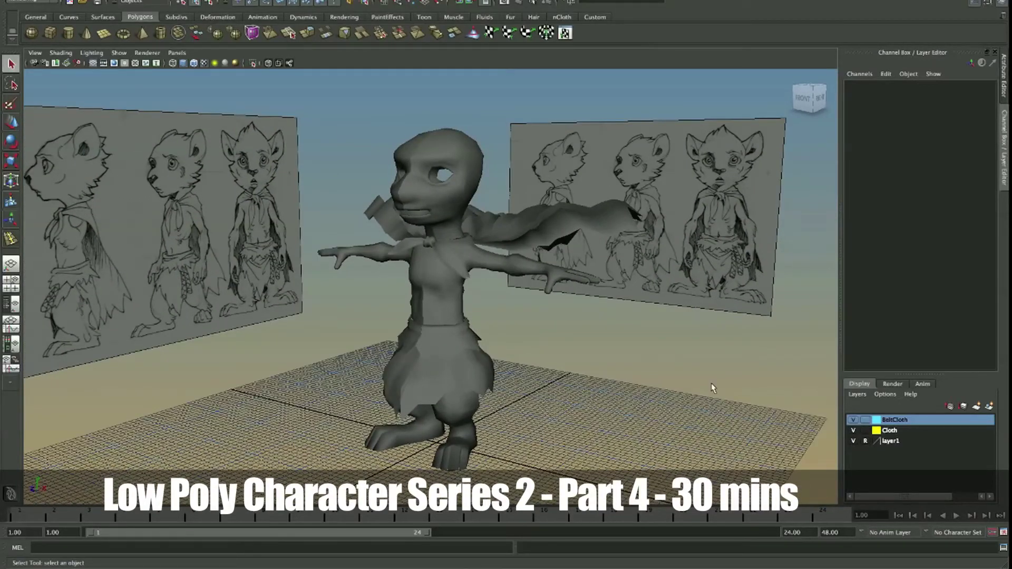